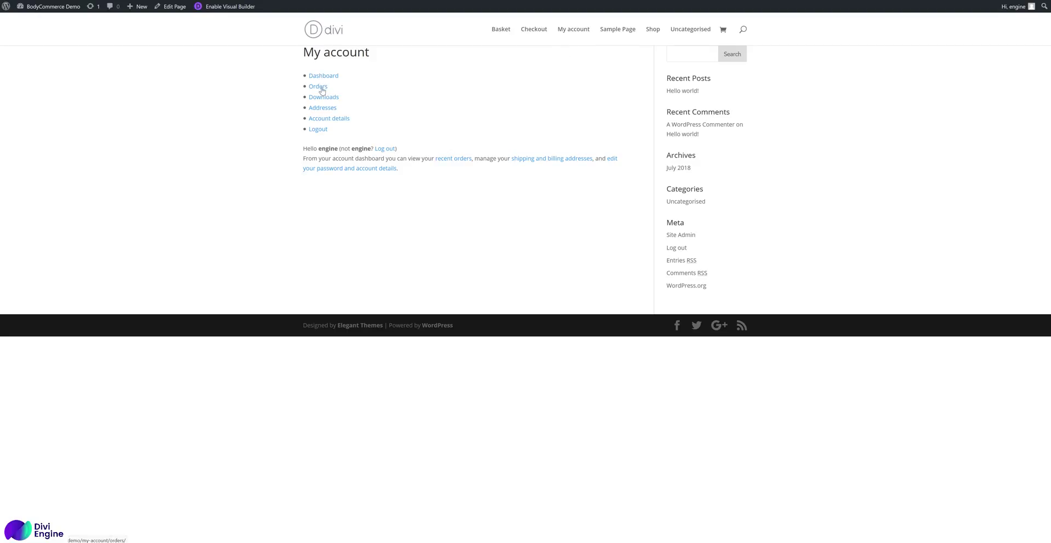
Review the default storefront account pages, including Orders, Downloads, Addresses, Account details and Dashboard
click(322, 89)
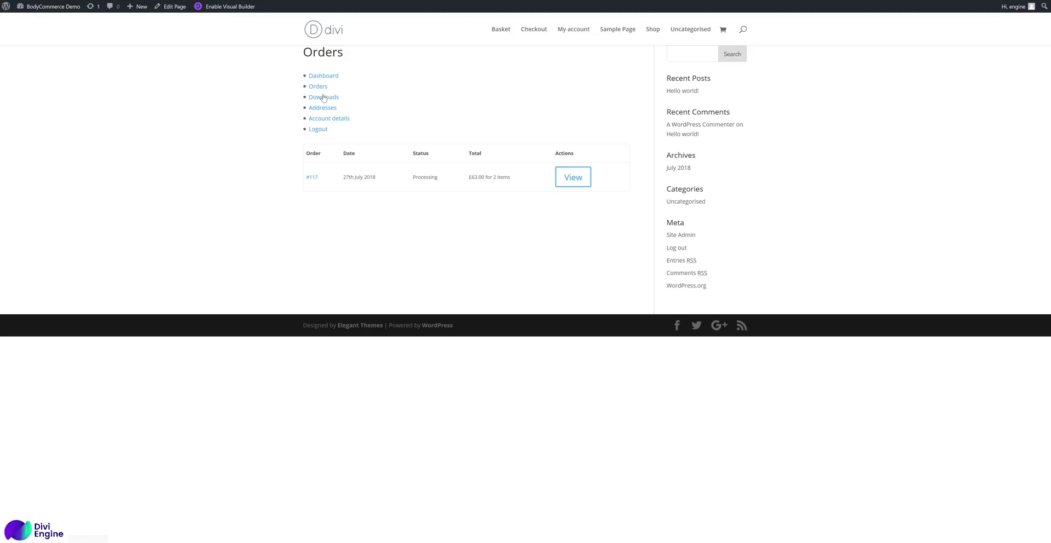
click(323, 98)
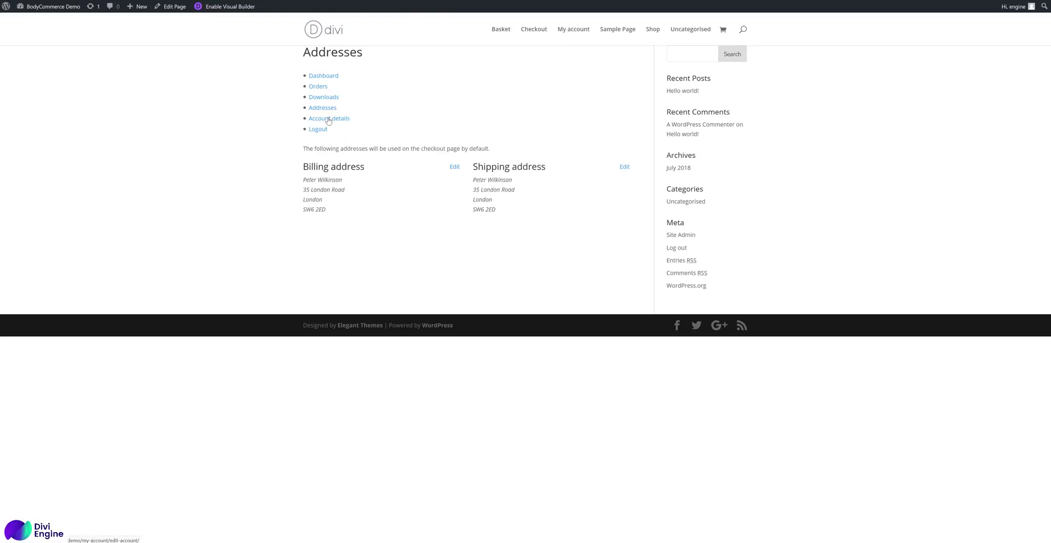
click(329, 120)
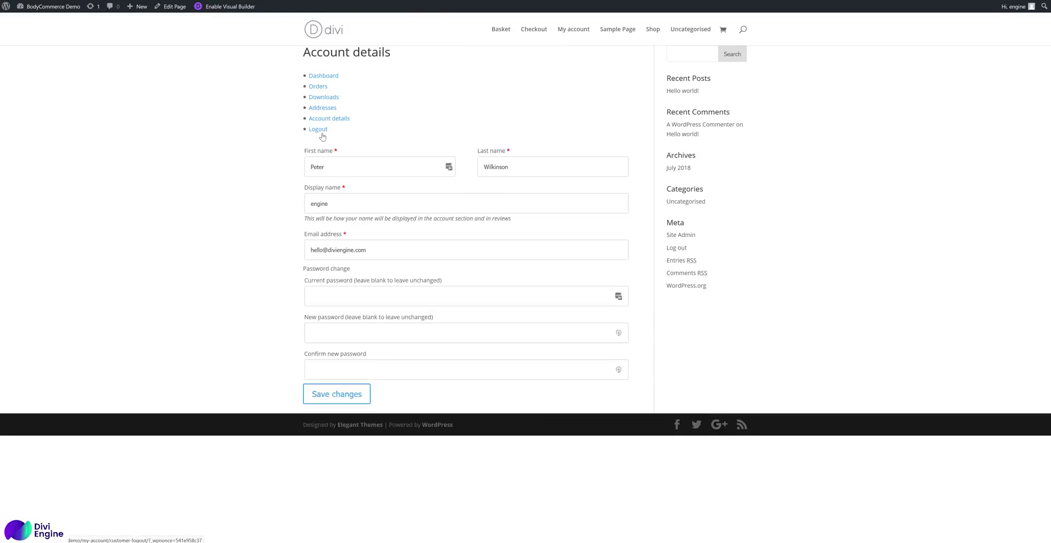
click(322, 82)
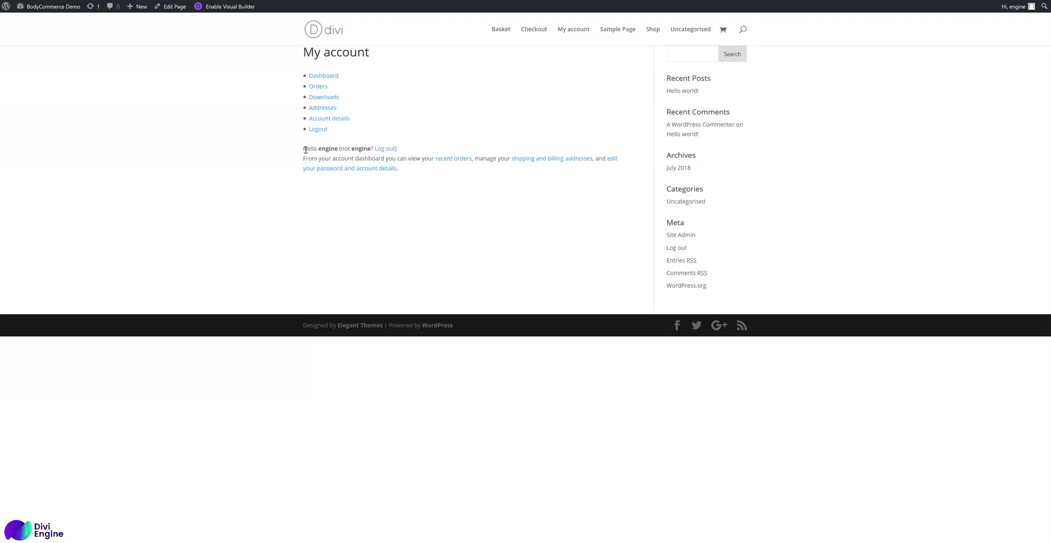
click(315, 89)
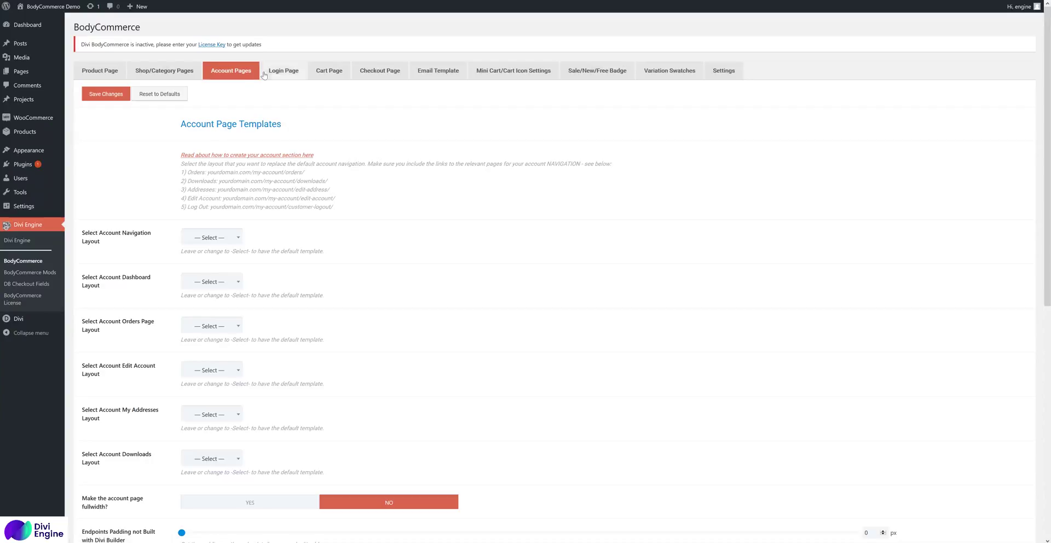
Create a new Divi Library layout named Acct Nav, of type Row, in the BodyCommerce category
scroll(350, 210, down, 2)
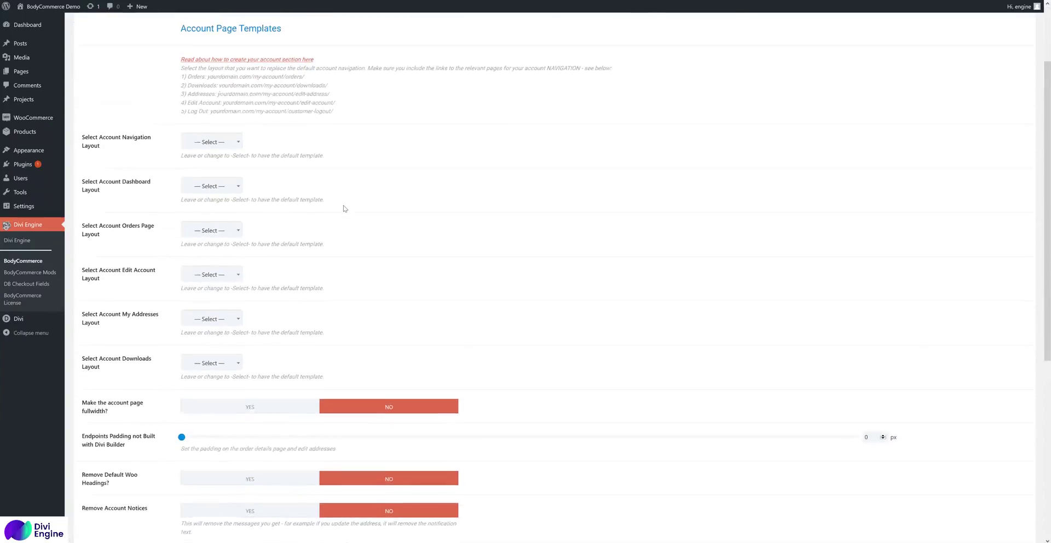
scroll(339, 206, up, 1)
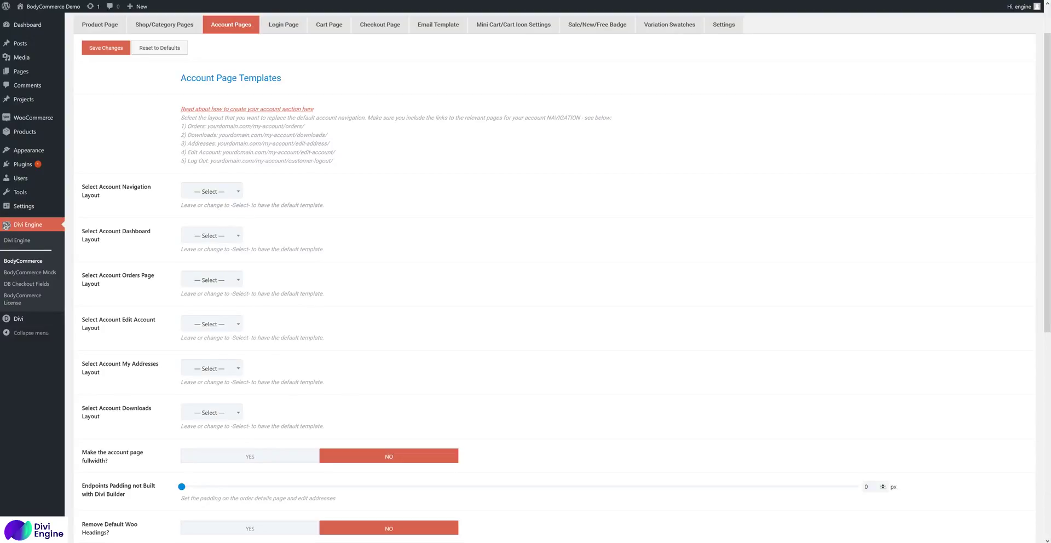
mouse_move(33, 319)
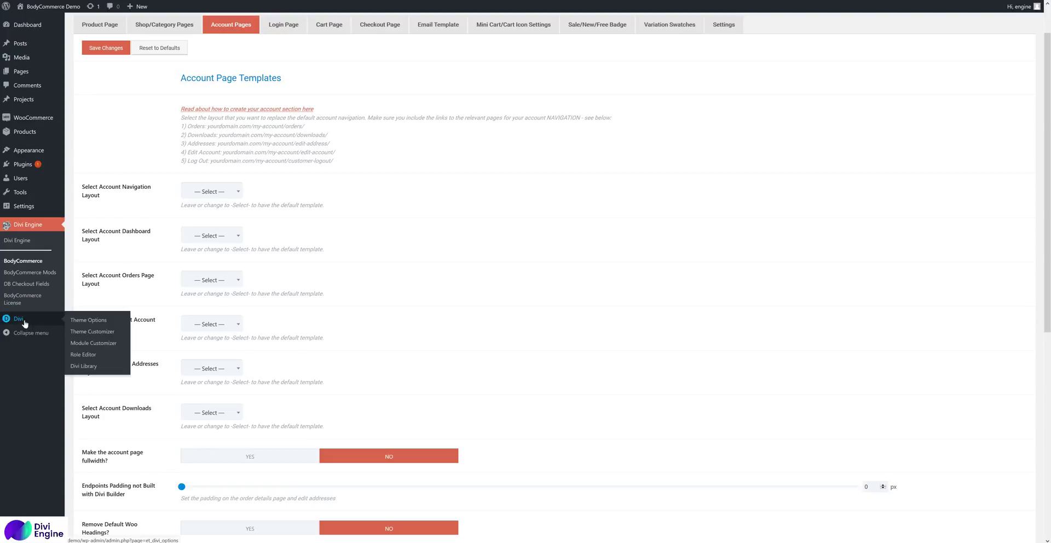
click(82, 367)
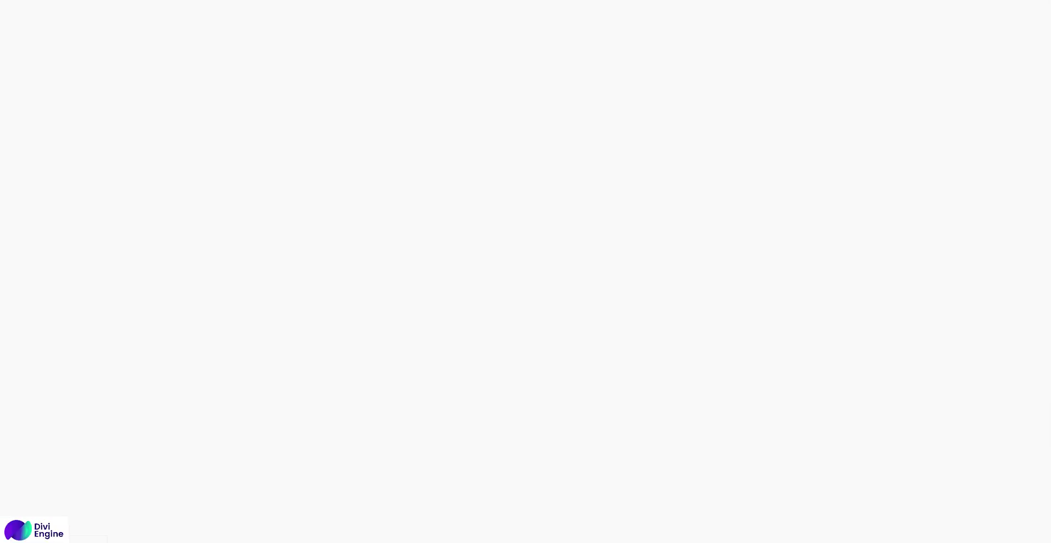
click(132, 46)
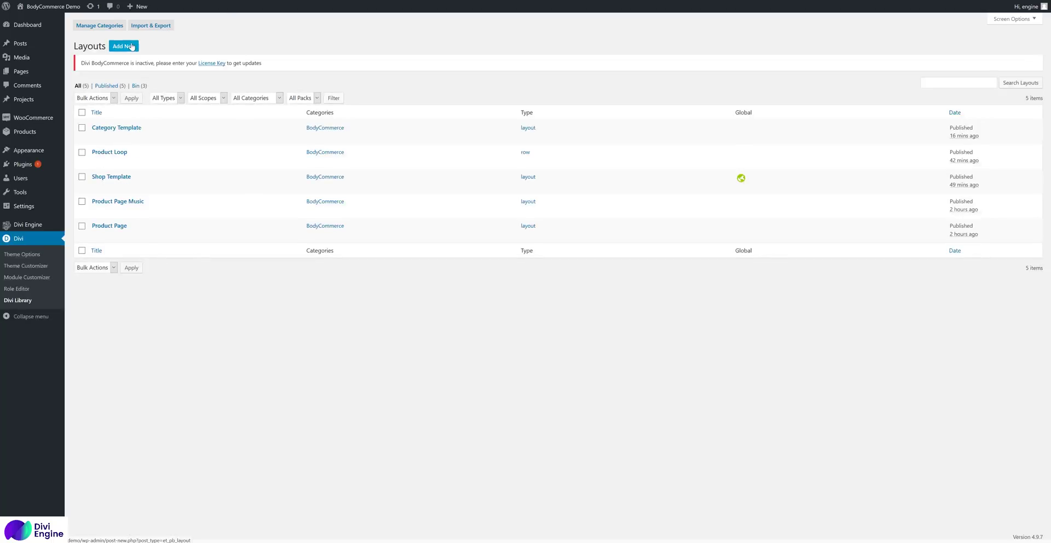
click(505, 177)
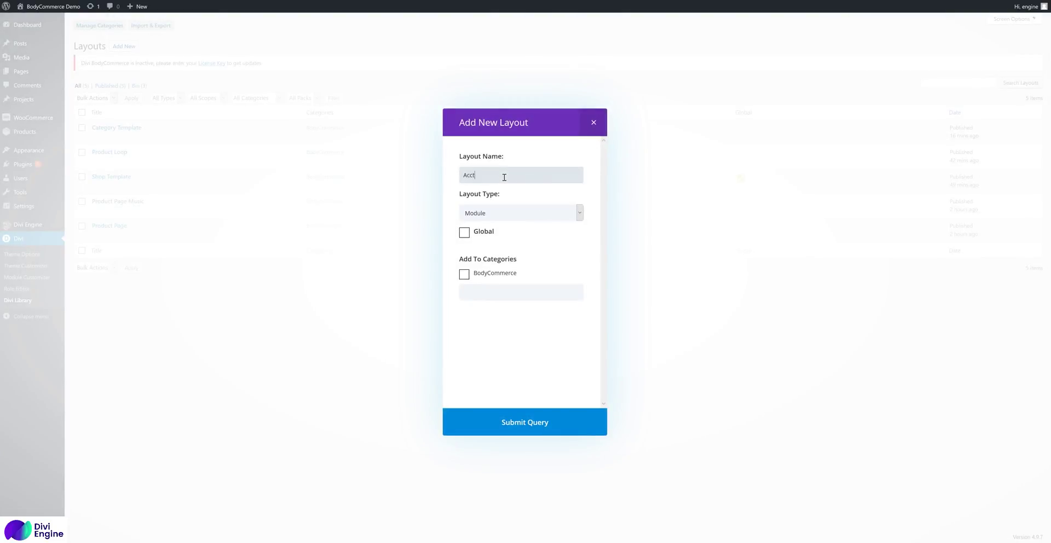
click(510, 215)
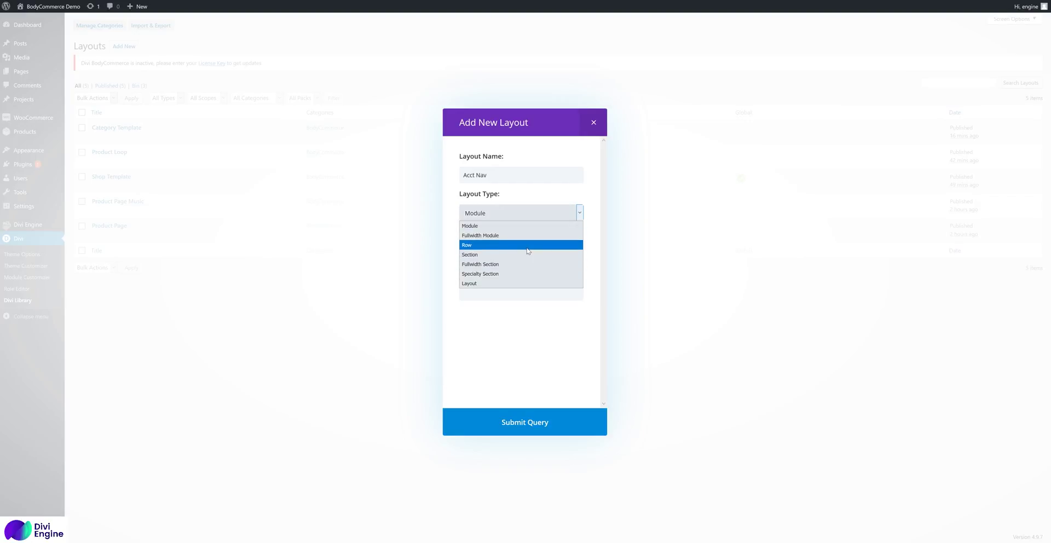
click(528, 251)
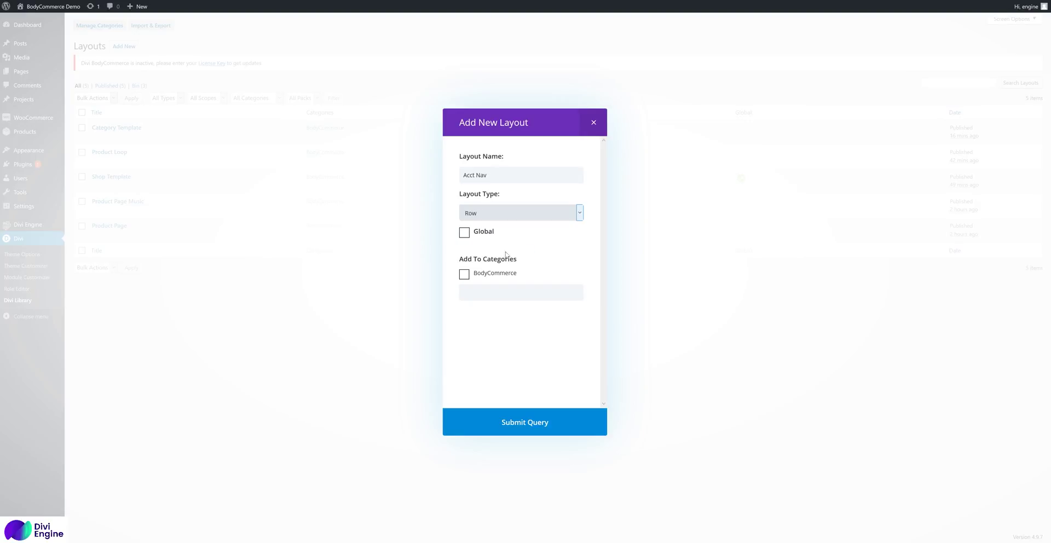
click(510, 276)
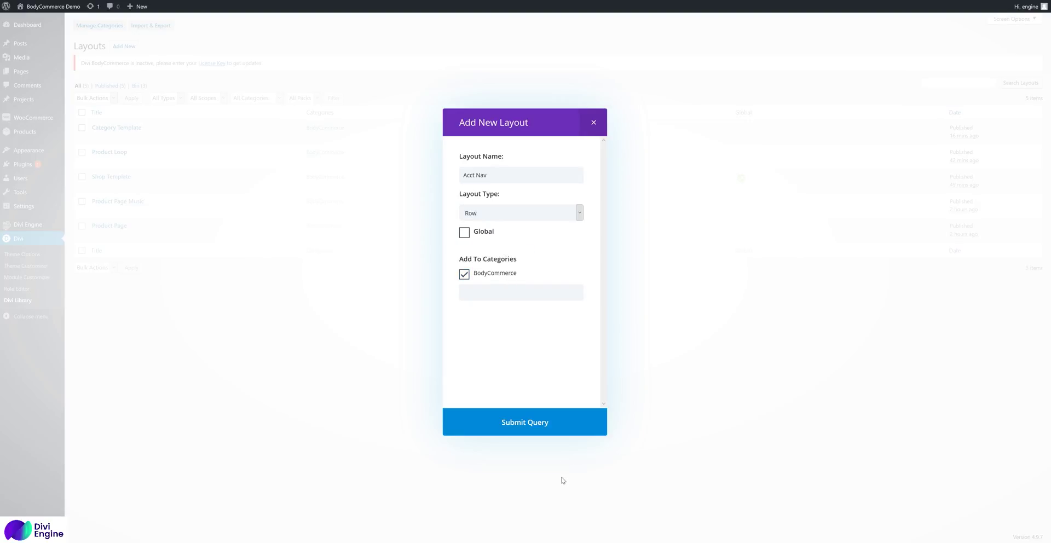
click(564, 423)
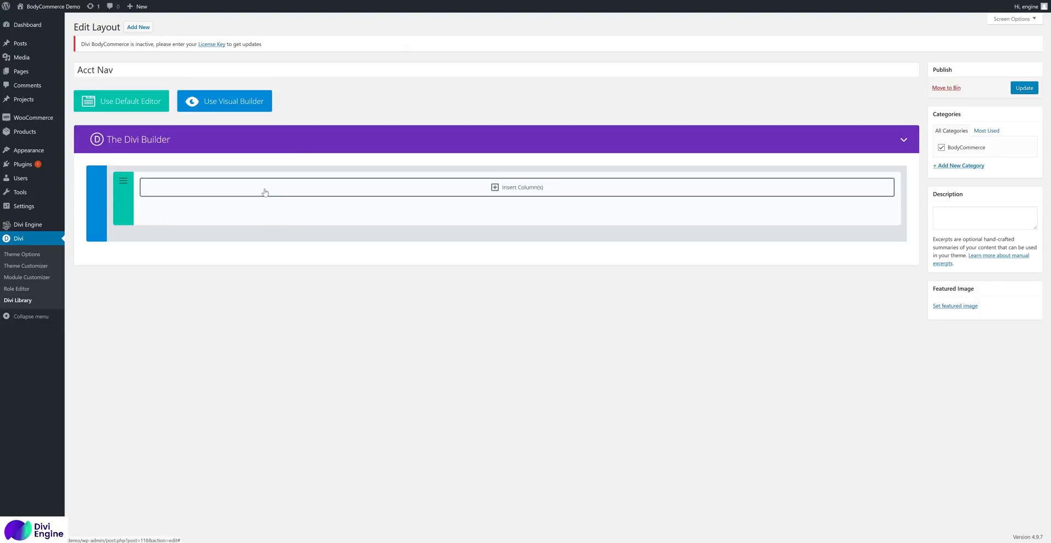
Insert a single full-width column in the Acct Nav row and add a DB Acc Navigation module with default settings
click(290, 198)
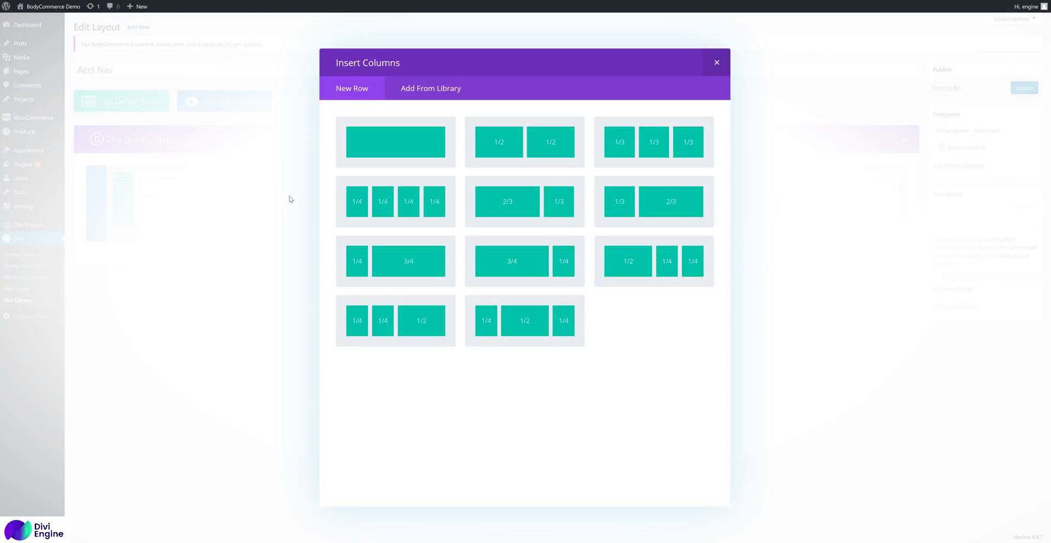
click(349, 147)
click(355, 195)
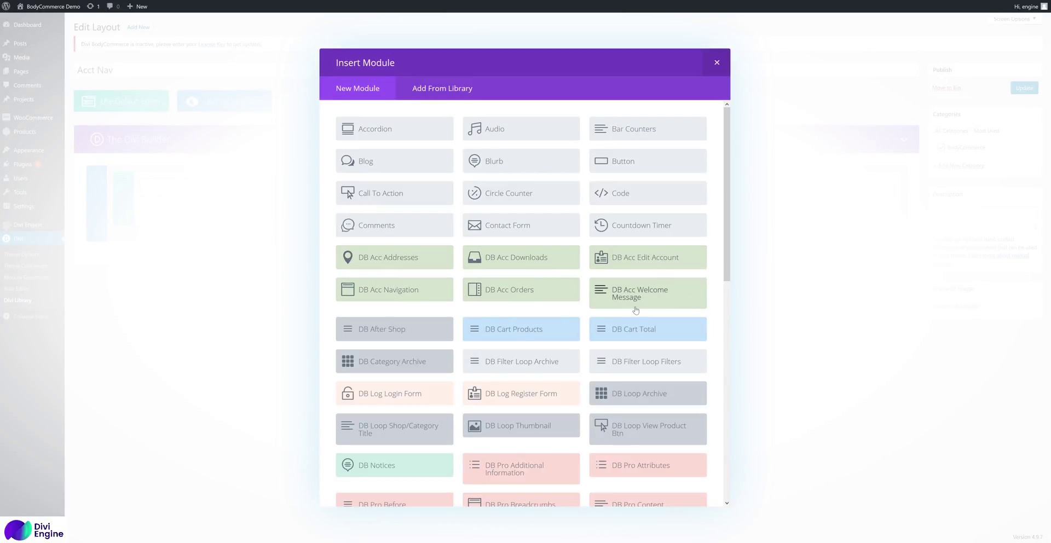
click(419, 297)
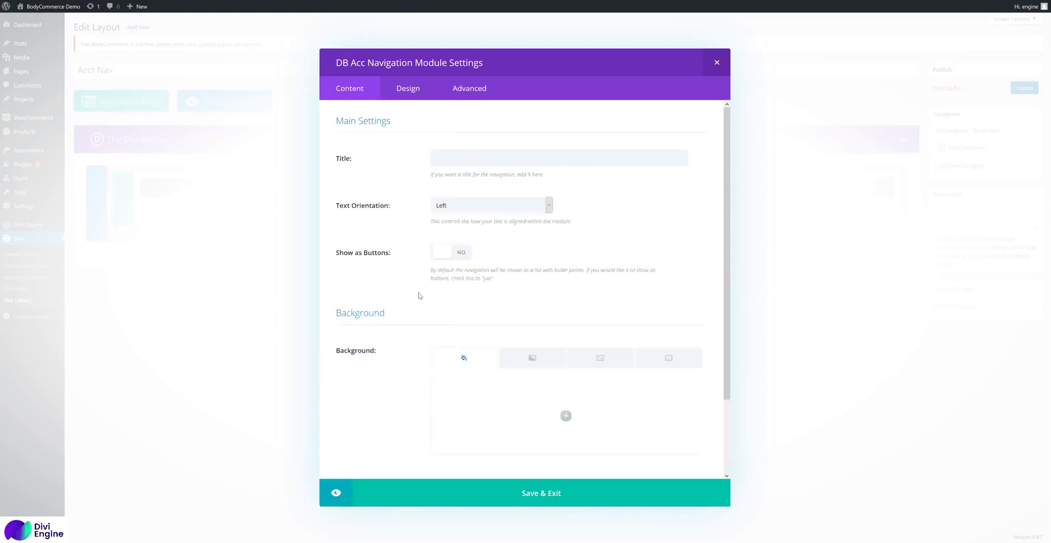
click(449, 155)
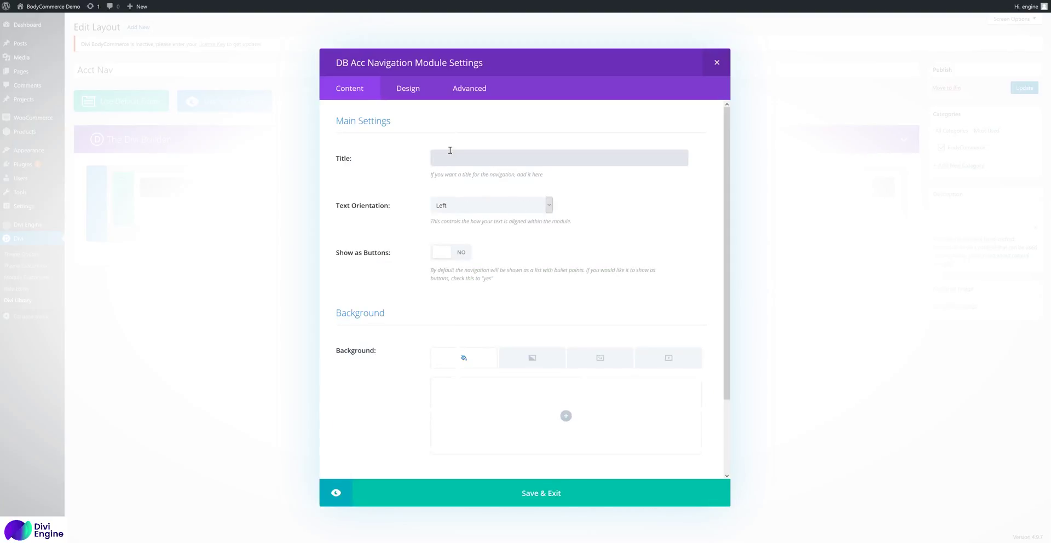
click(453, 195)
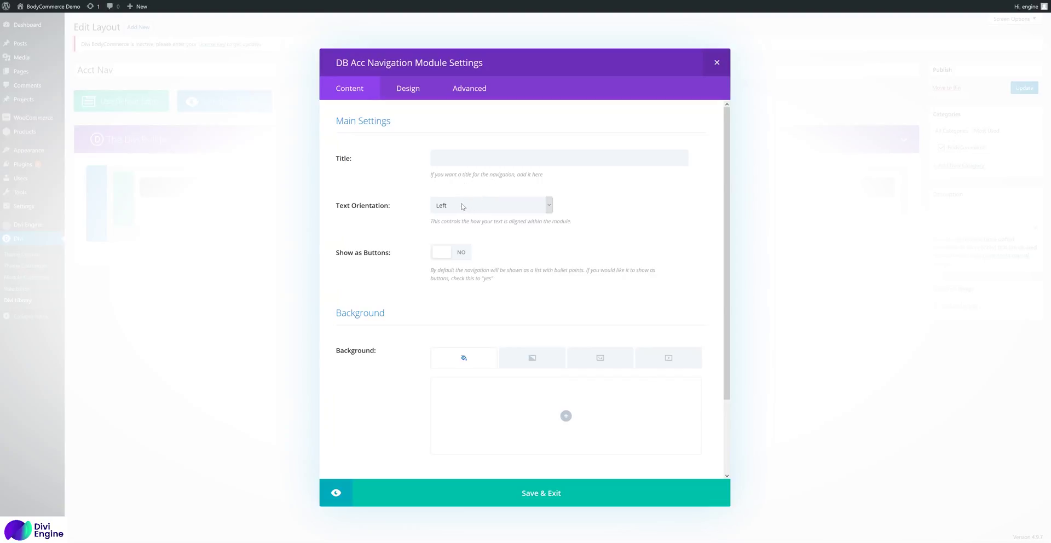
click(580, 497)
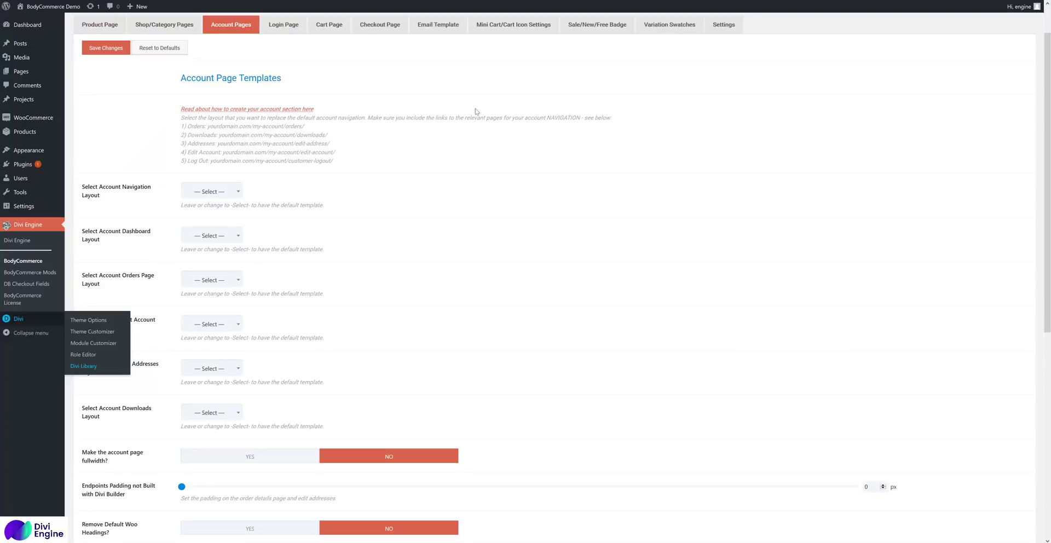
Set the BodyCommerce account navigation layout to Acct Nav, save the changes and reload the storefront Orders page
right_click(421, 105)
click(441, 113)
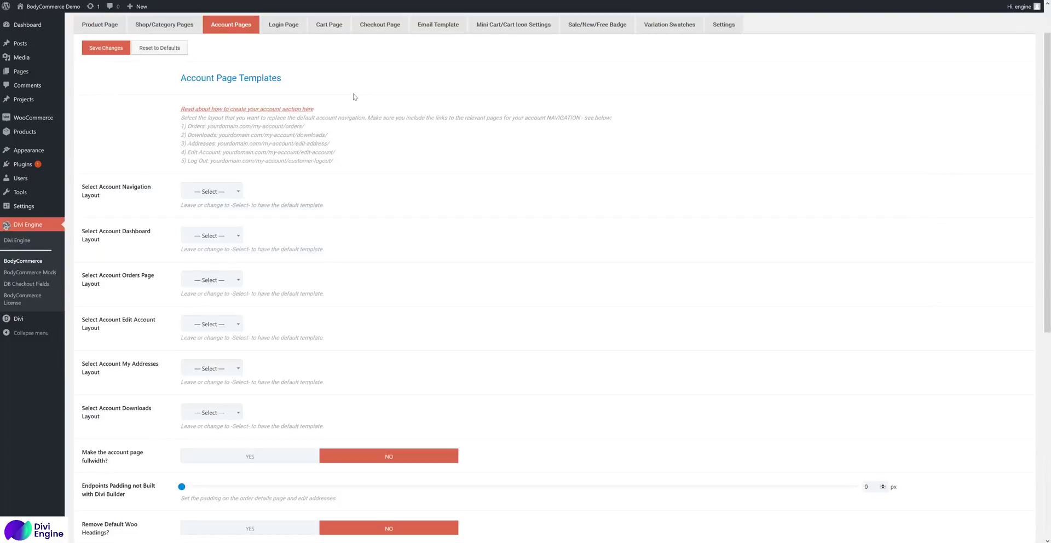
right_click(378, 70)
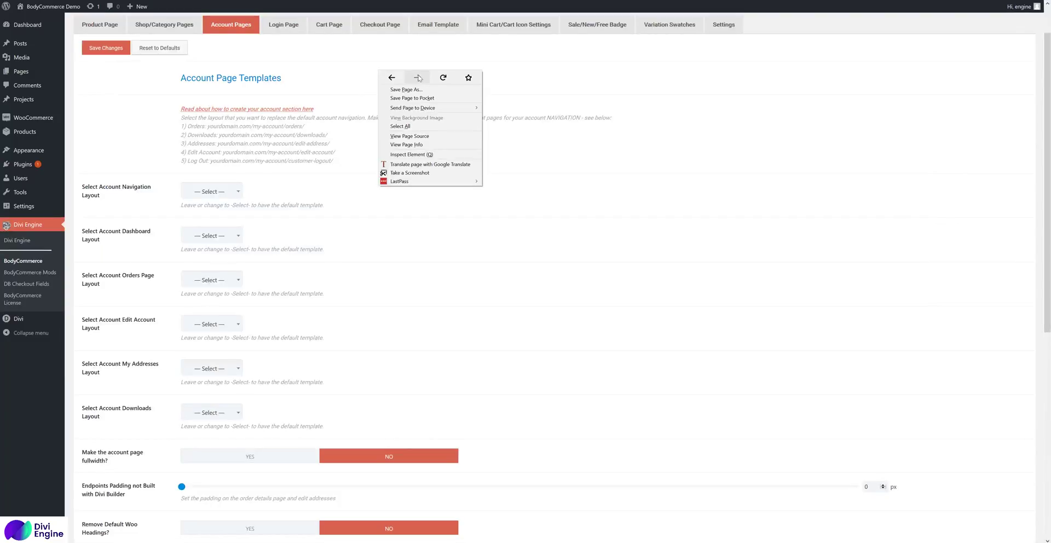
click(439, 77)
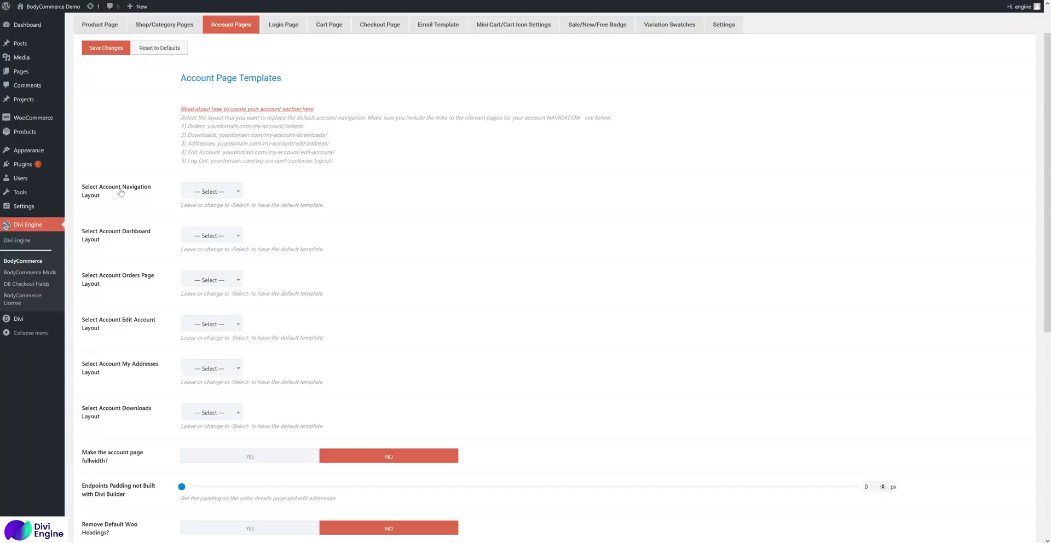
click(212, 192)
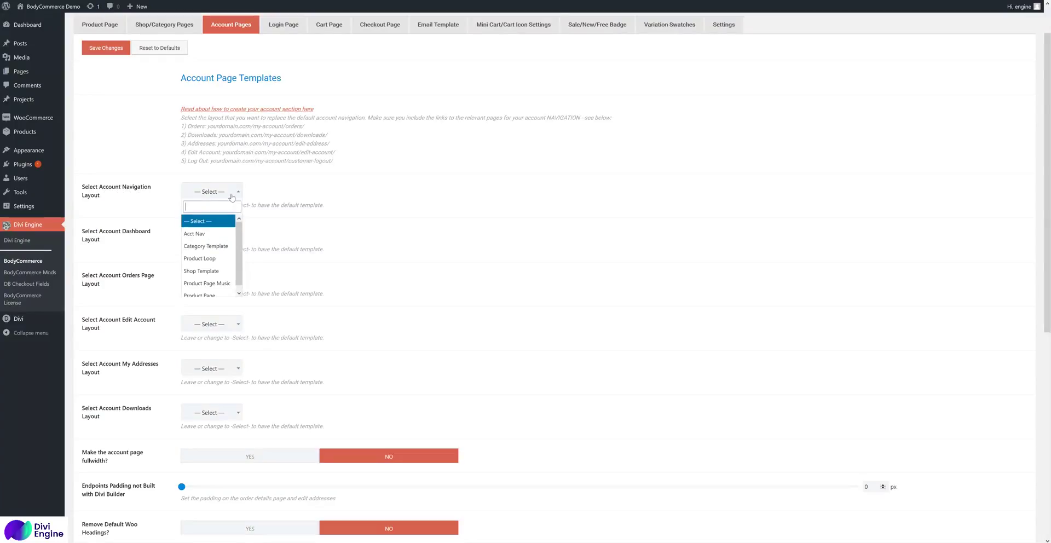
click(218, 235)
scroll(218, 236, down, 7)
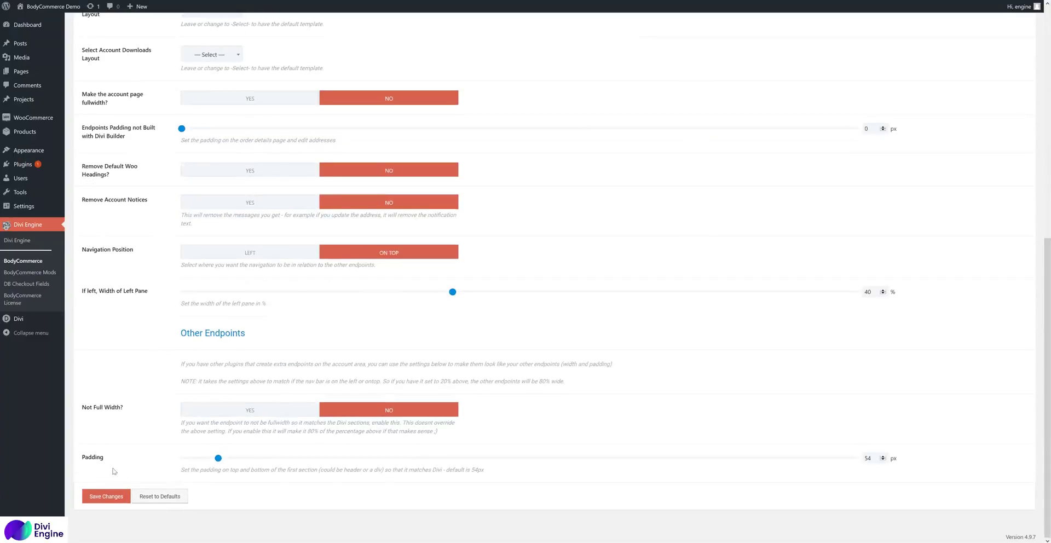
click(105, 496)
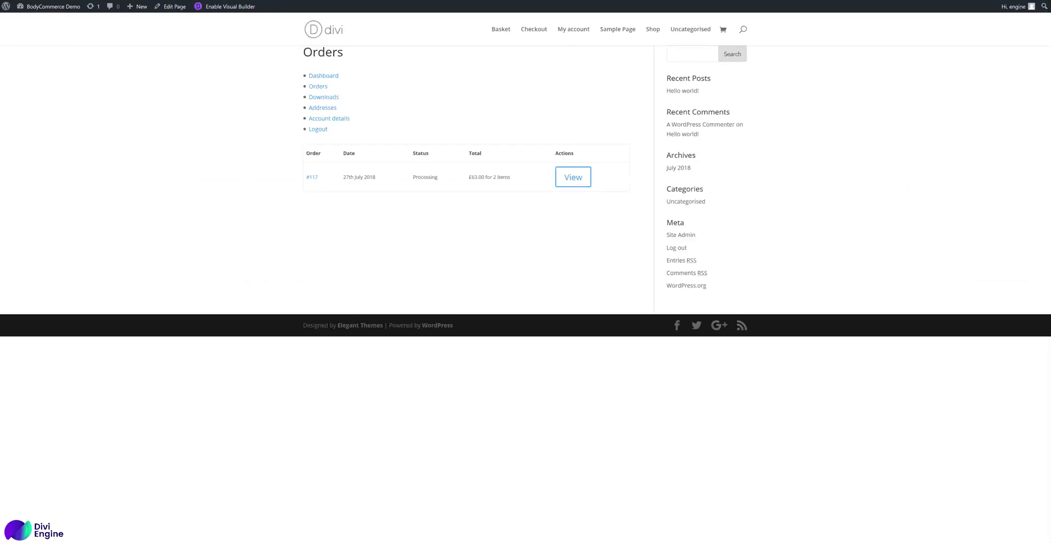
right_click(217, 76)
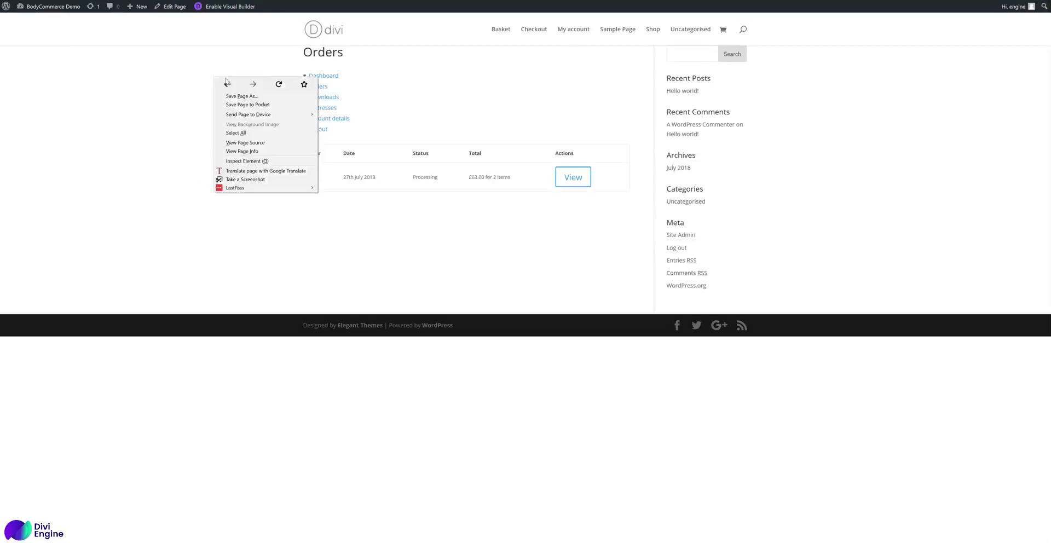
click(276, 87)
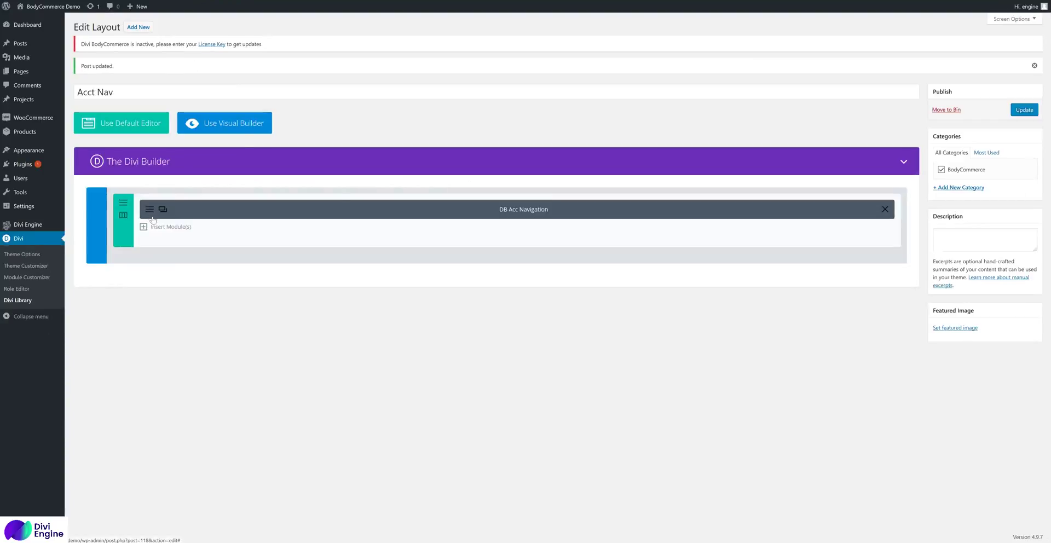
Show the DB Acc Navigation module's links as buttons with left text orientation, save the module and reload the Orders page
click(152, 215)
click(474, 205)
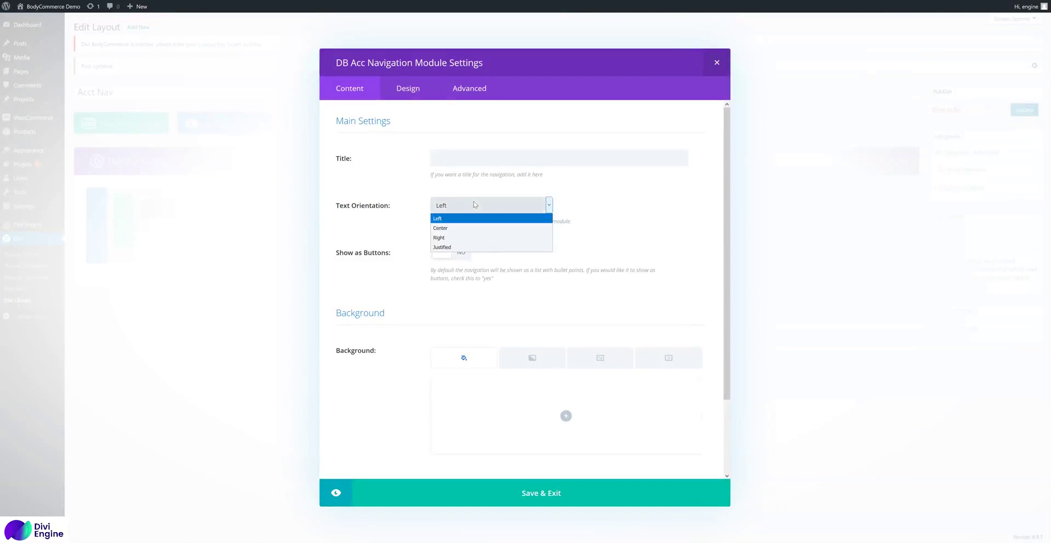
click(460, 219)
click(450, 253)
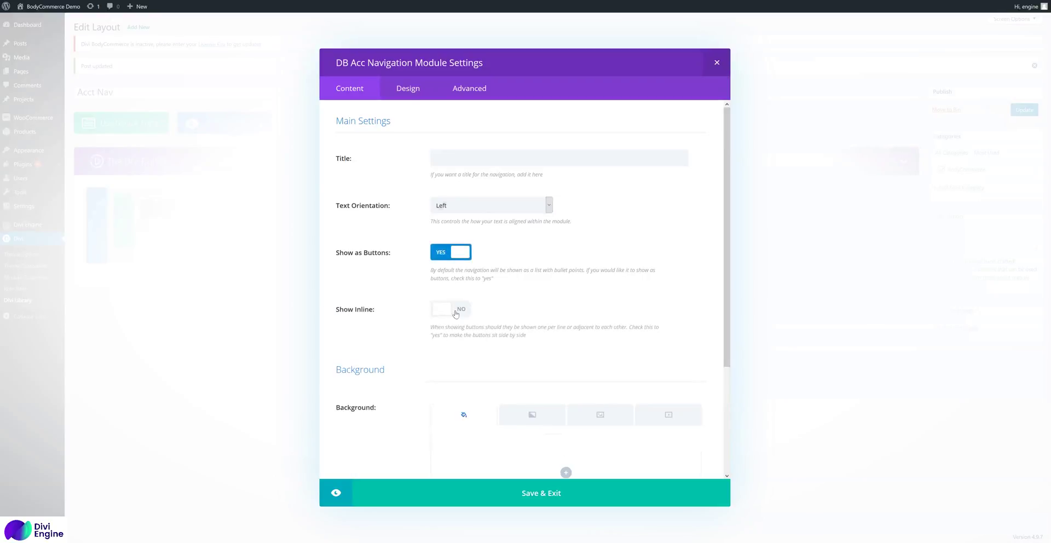
click(540, 499)
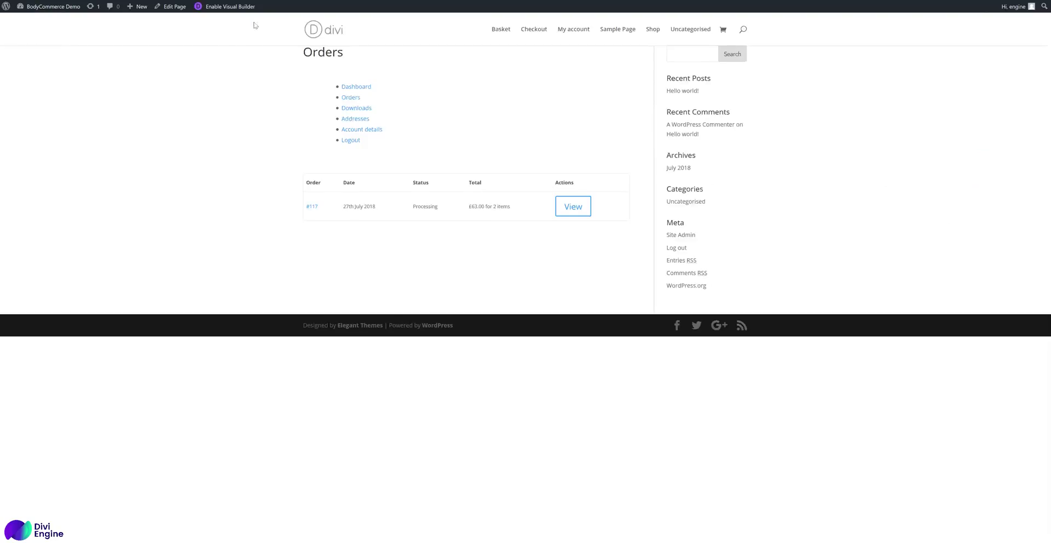
right_click(193, 71)
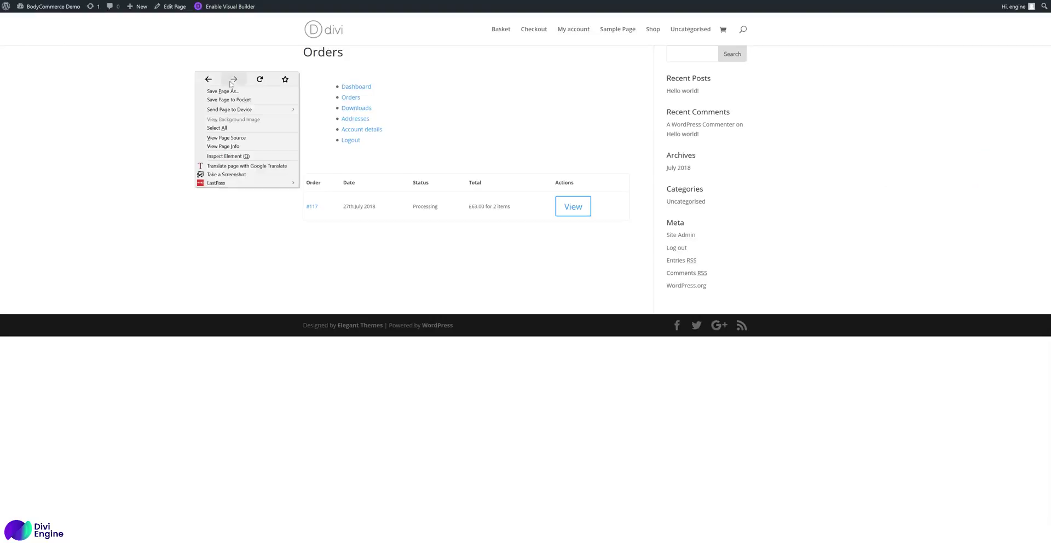
click(253, 81)
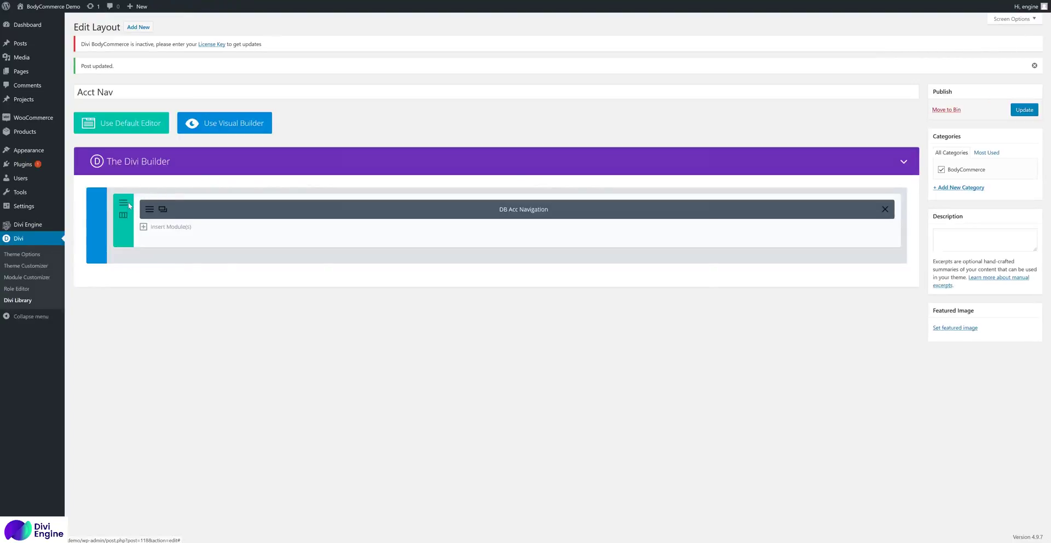
Make the Acct Nav row fullwidth with a custom width of 100%, update the layout and reload the Orders page
click(129, 205)
click(402, 88)
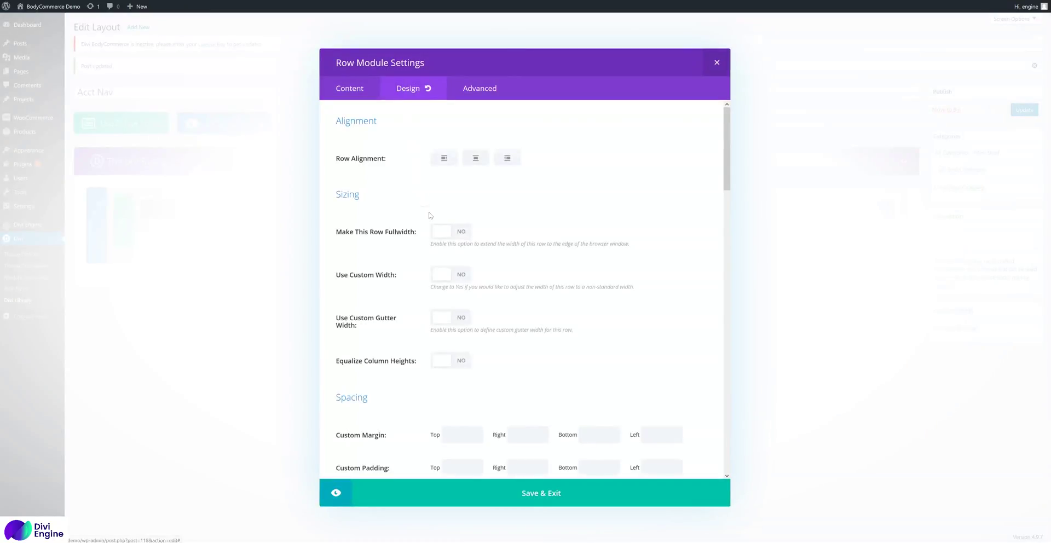
click(447, 236)
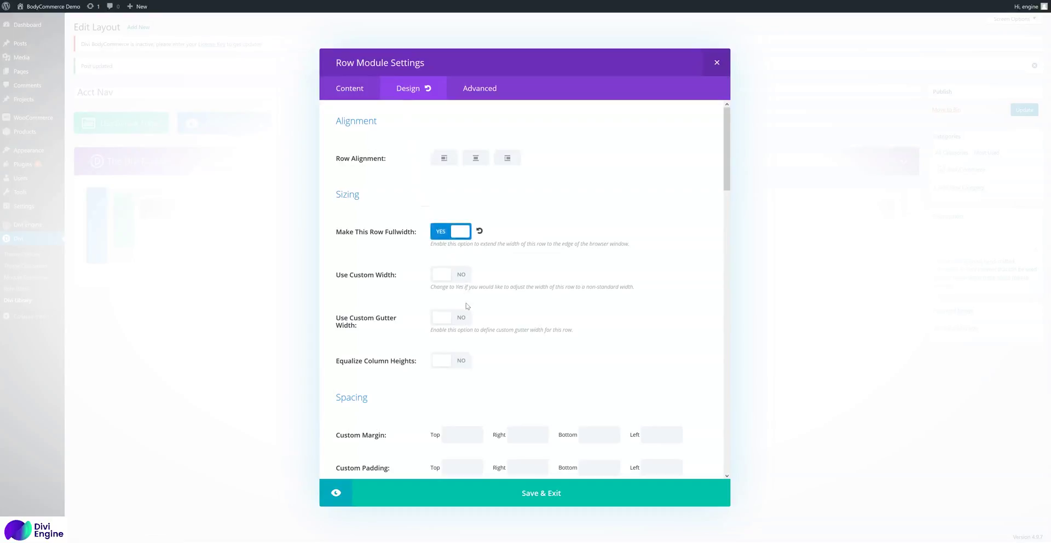
click(449, 277)
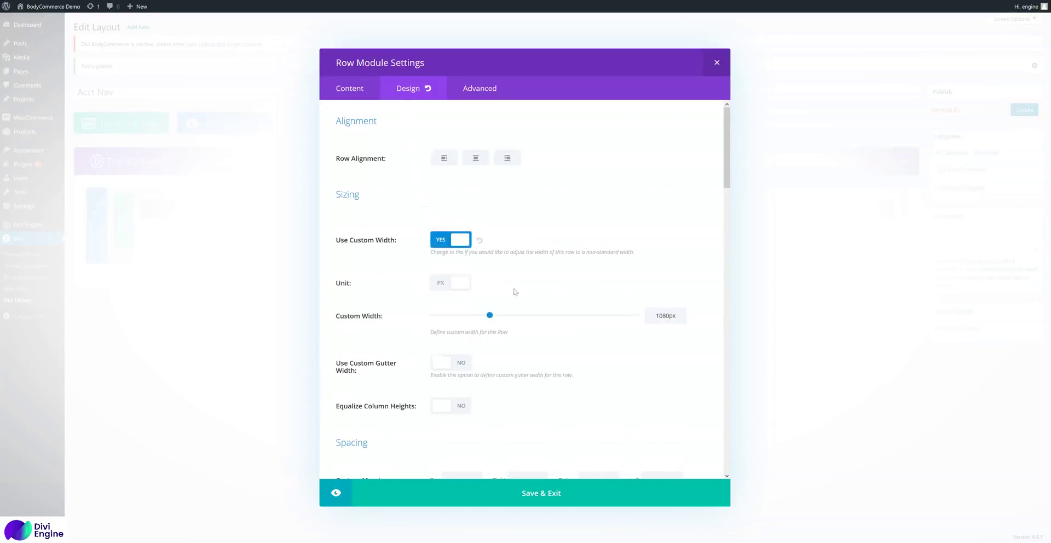
click(461, 291)
click(668, 316)
text(10%)
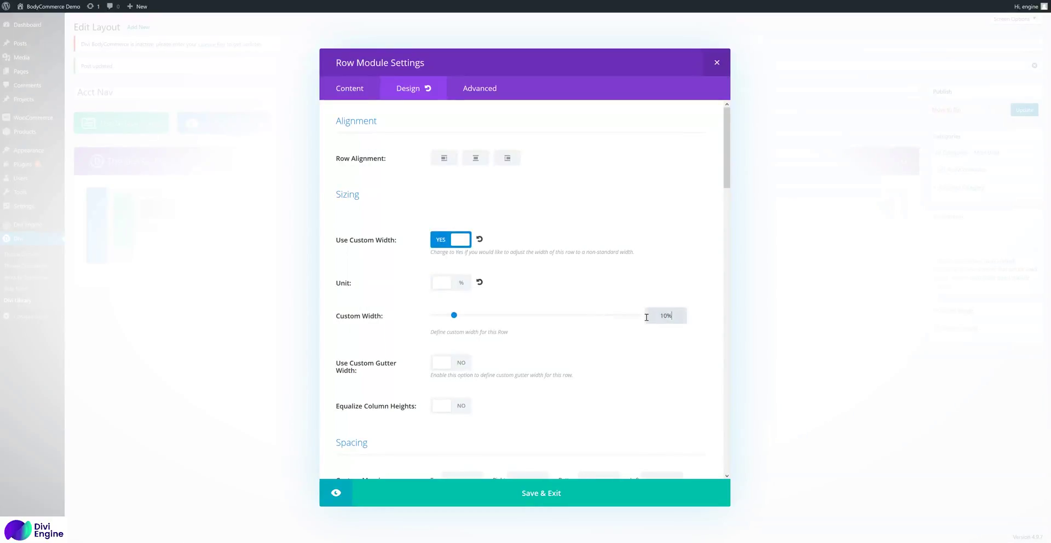
text(0)
click(695, 496)
click(1022, 113)
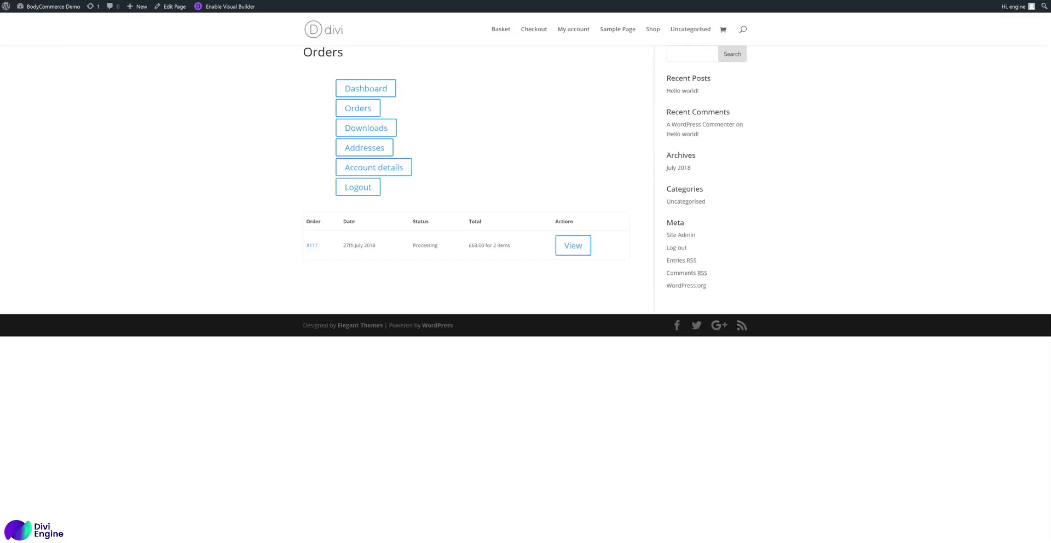
right_click(244, 146)
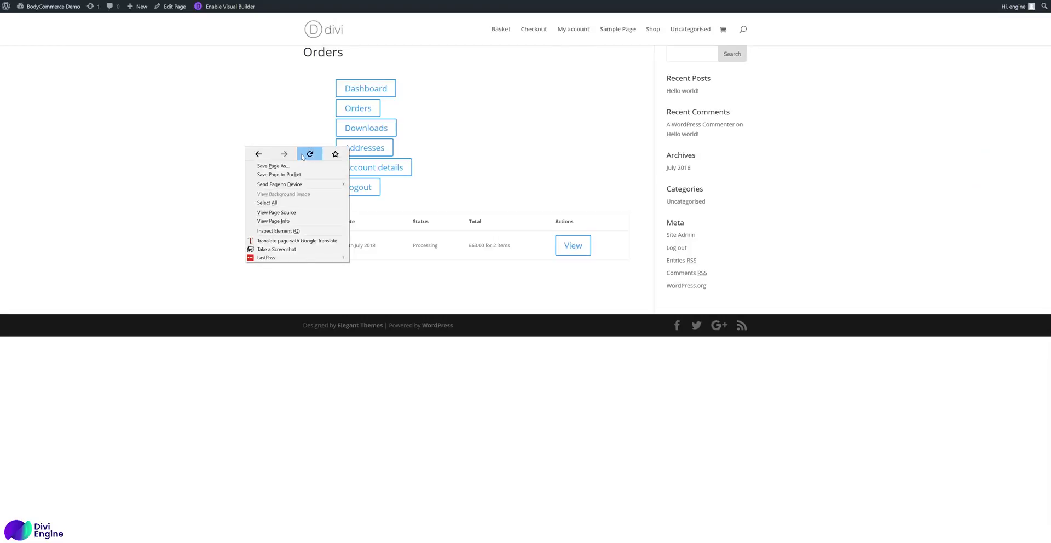
click(301, 154)
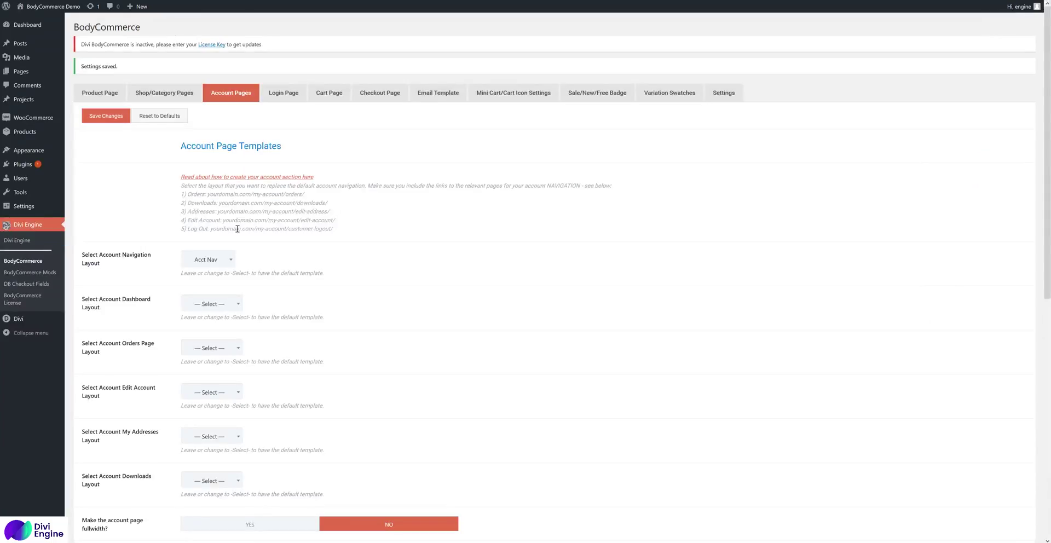
Turn off the Acct Nav row's custom width and fullwidth options, save the row settings and update the layout
scroll(237, 229, down, 3)
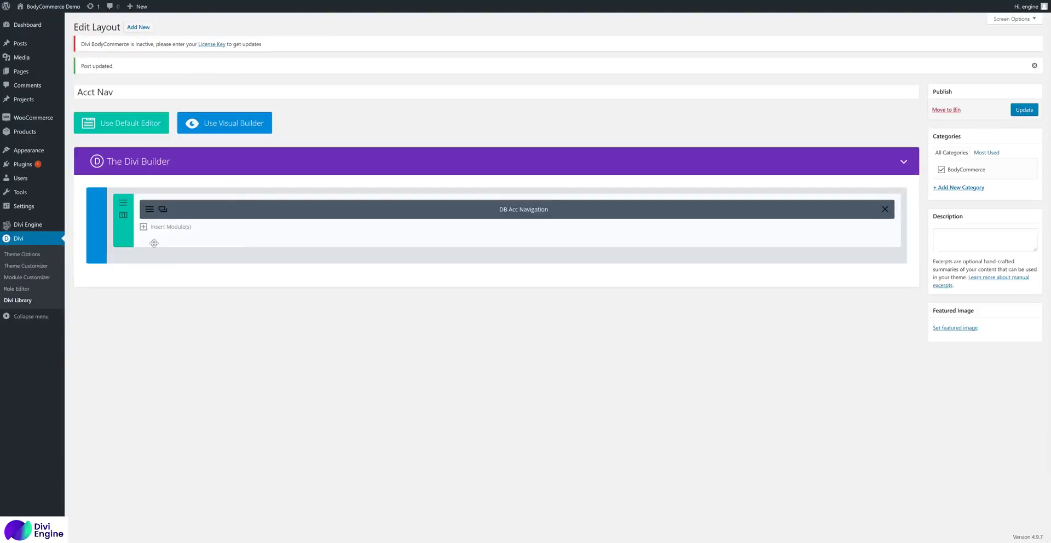
click(124, 203)
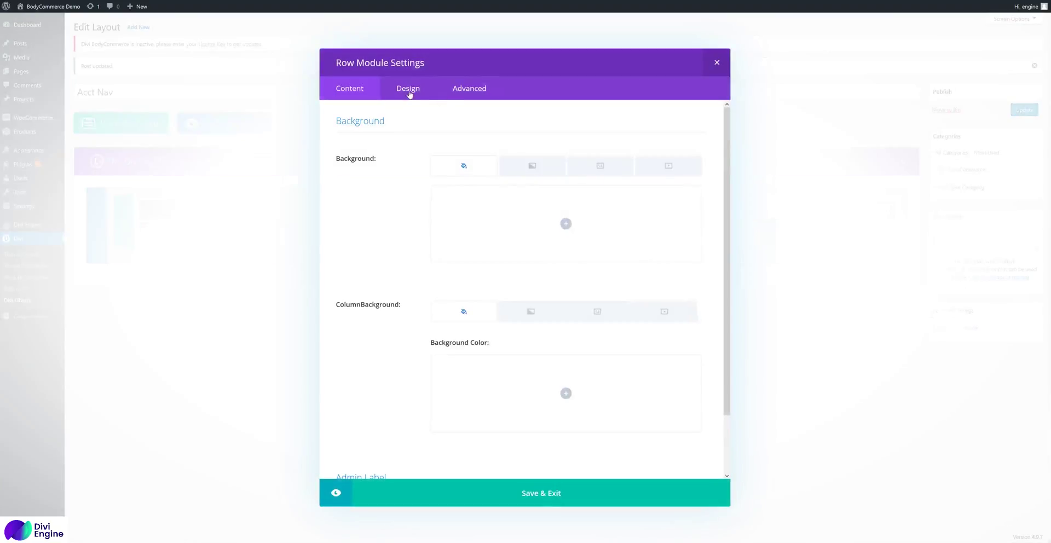
click(408, 89)
click(440, 233)
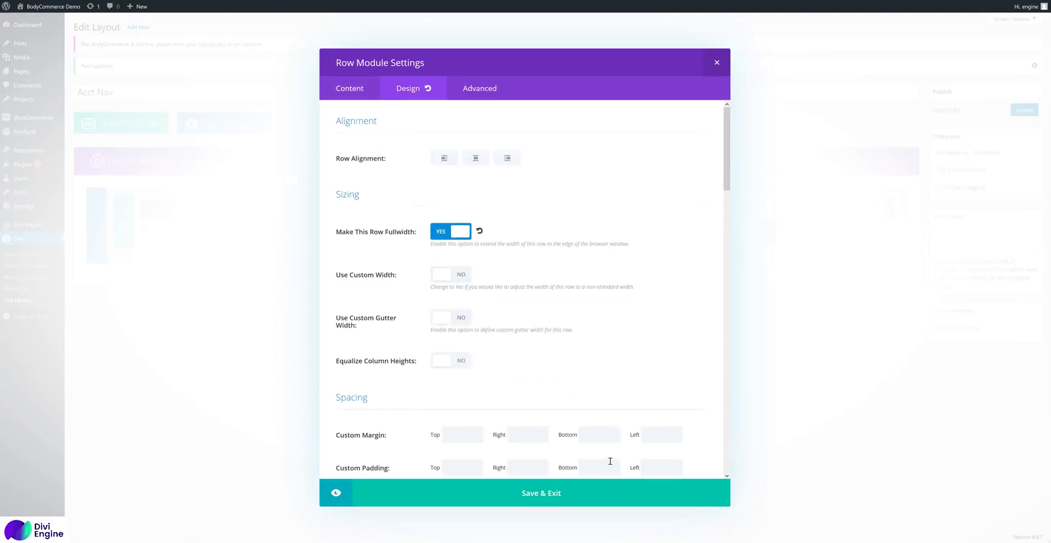
click(450, 231)
click(626, 488)
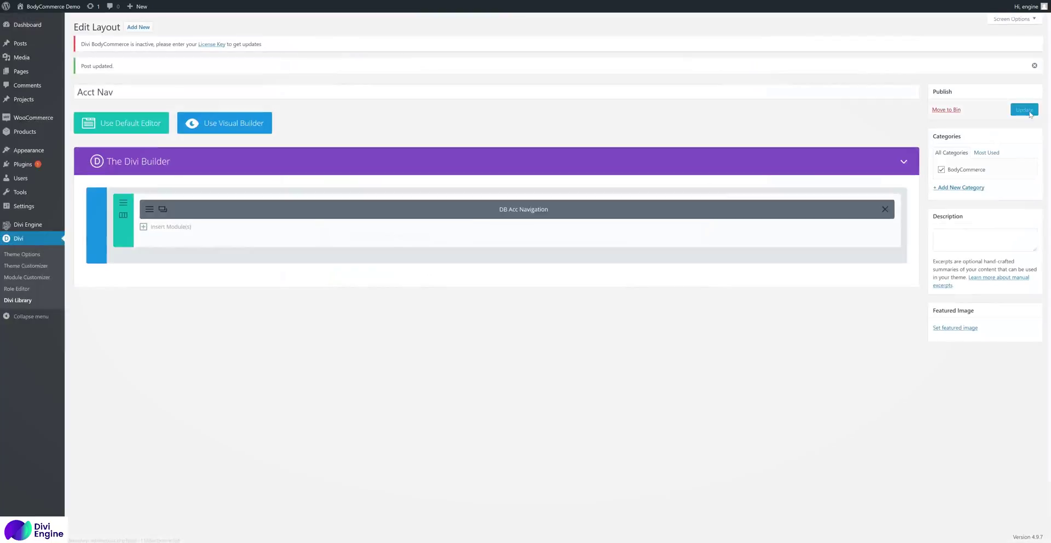
click(1025, 111)
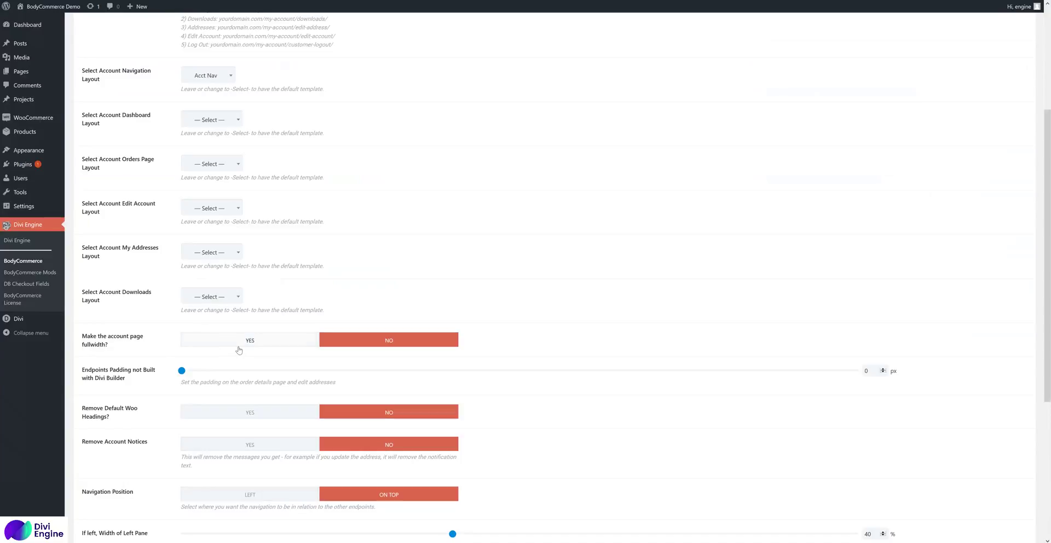
Make the account page fullwidth in the BodyCommerce account settings, save the changes and reload the Orders page
click(240, 349)
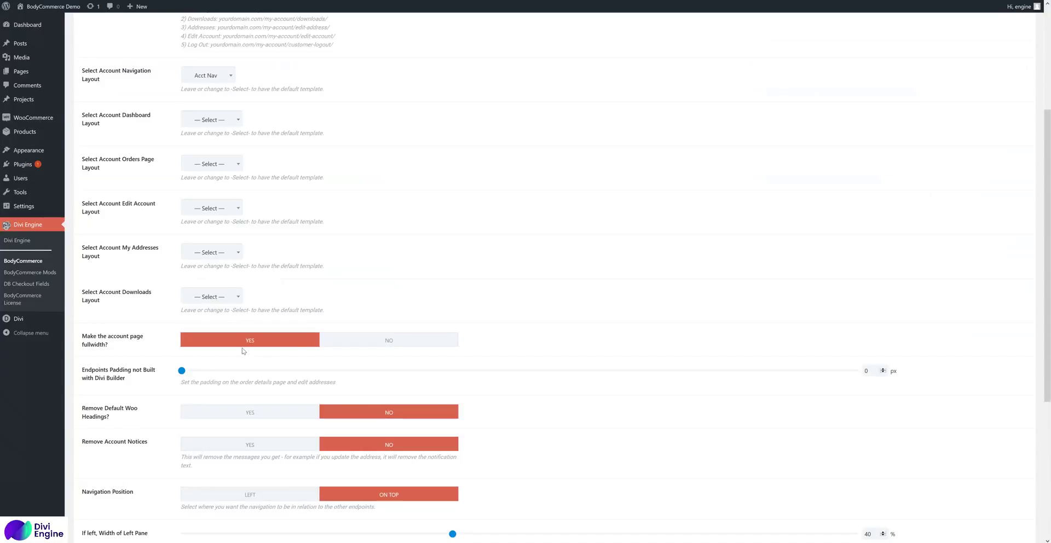
scroll(243, 351, down, 5)
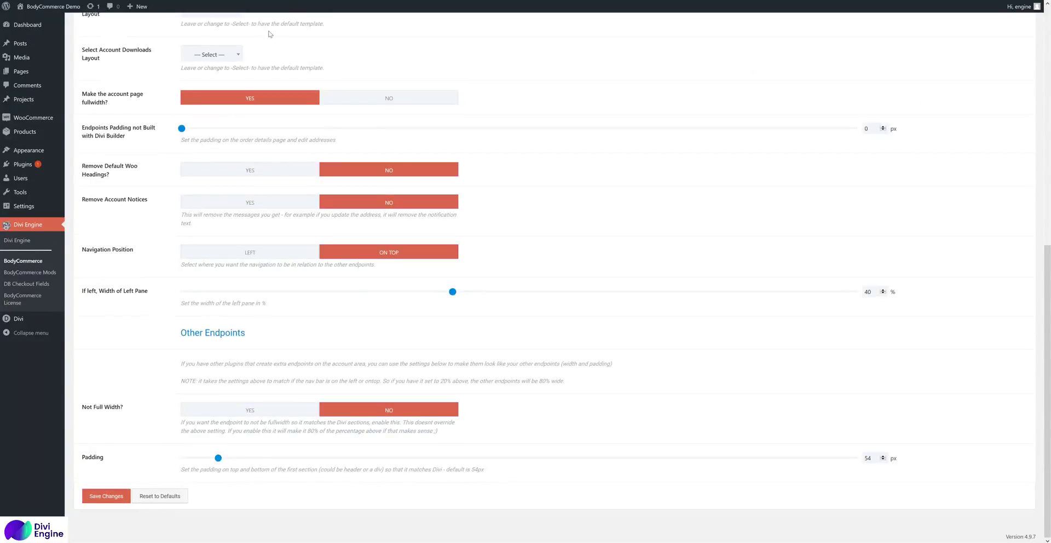
click(124, 499)
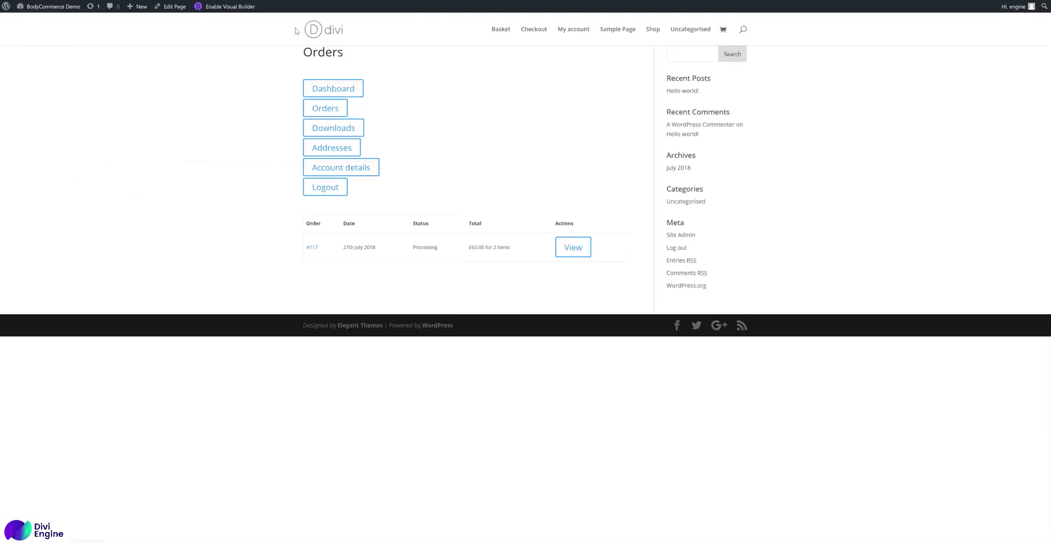
right_click(219, 126)
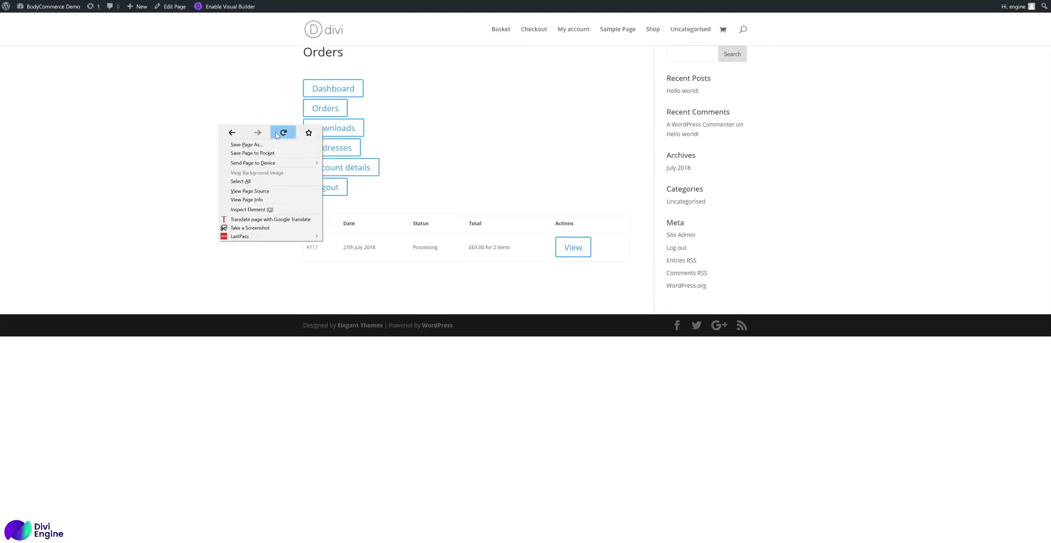
click(277, 134)
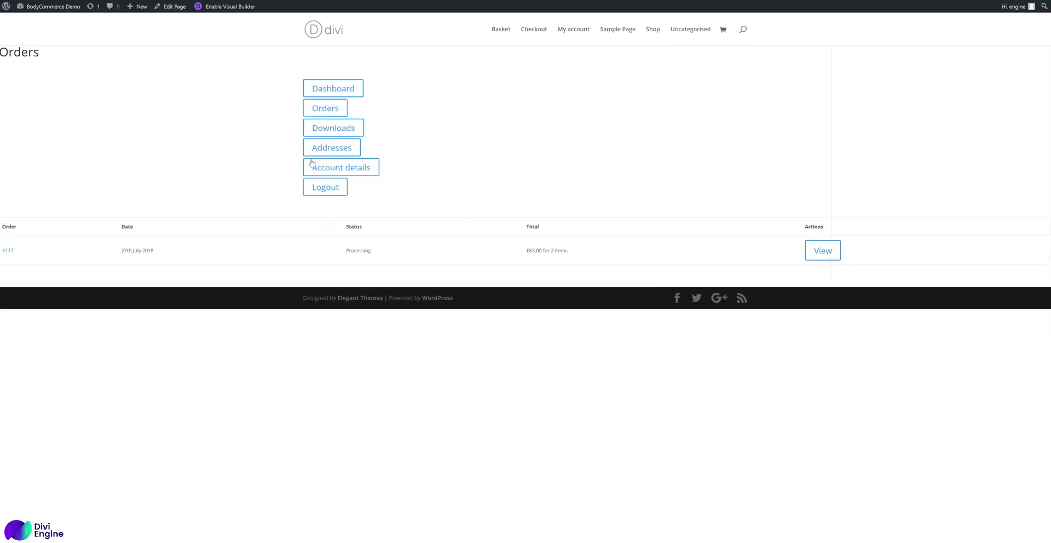
Enable removal of the default Woo headings in the BodyCommerce account settings, save the changes and reload the Orders page
drag(42, 53, 3, 52)
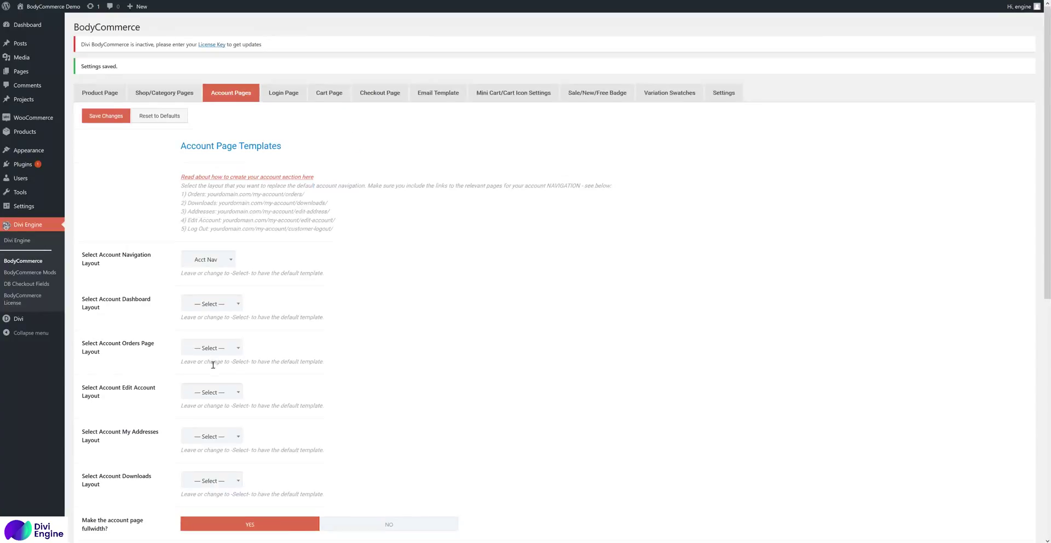
scroll(210, 366, down, 5)
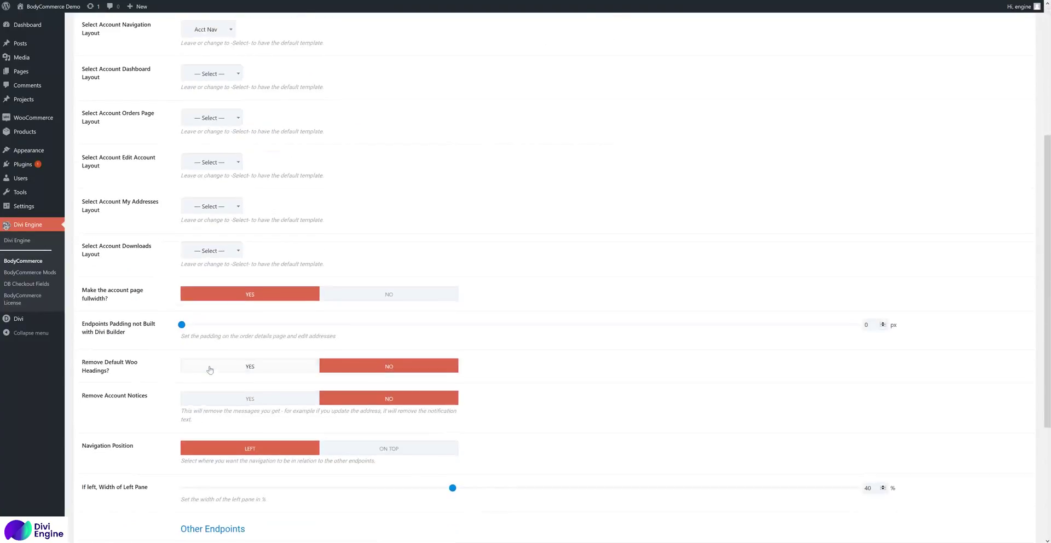
scroll(127, 342, down, 1)
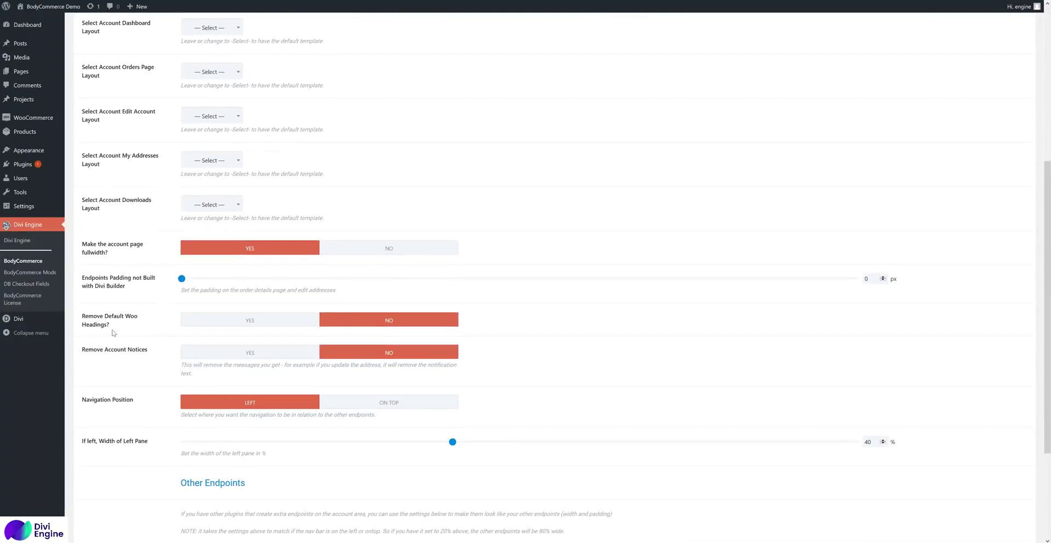
click(207, 323)
scroll(141, 339, down, 3)
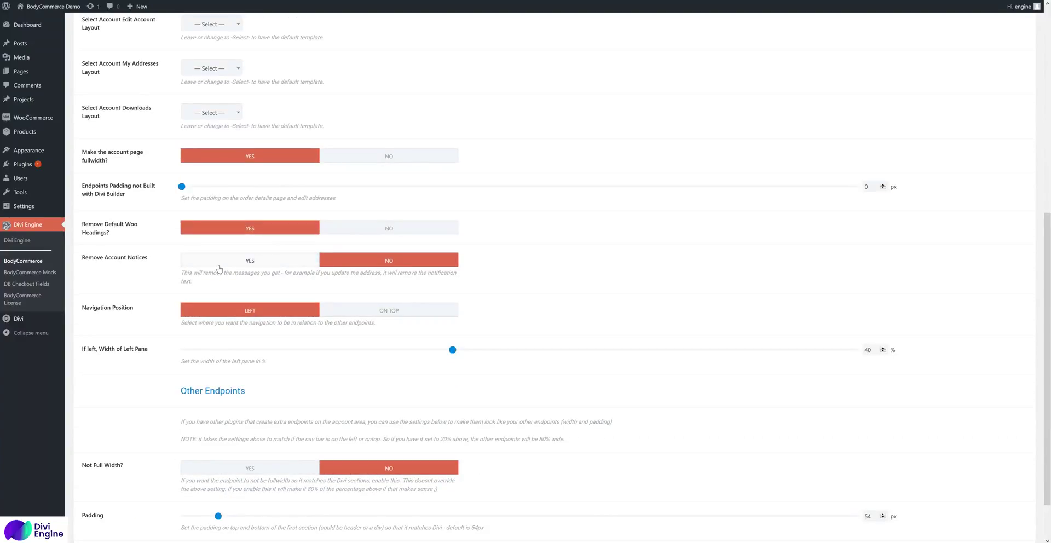
scroll(175, 351, down, 2)
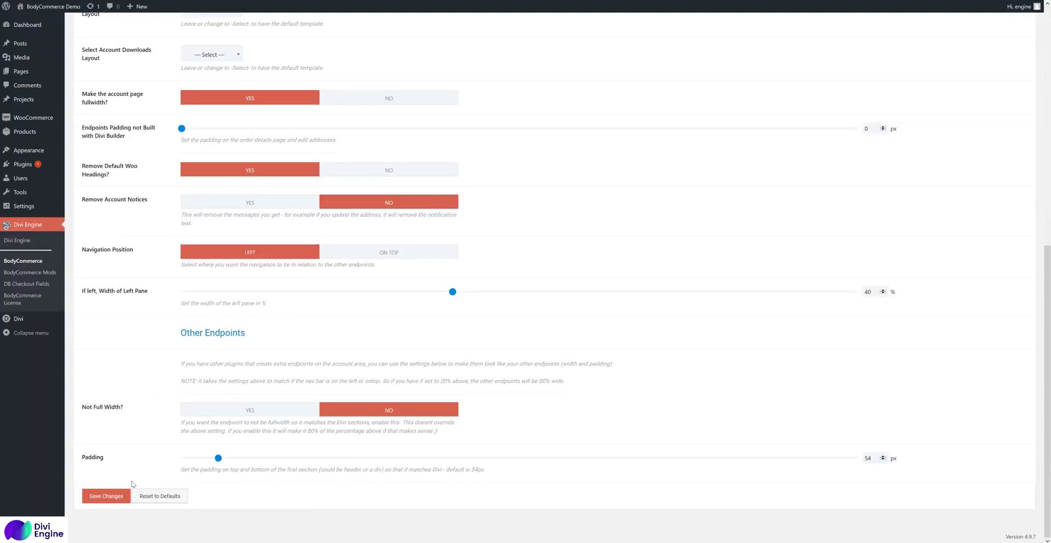
click(106, 496)
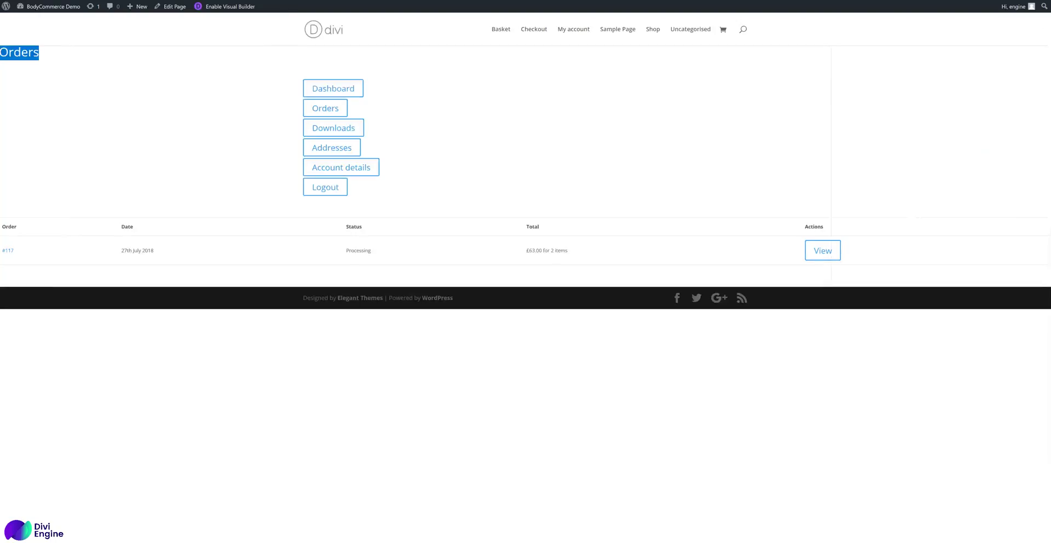
right_click(151, 104)
right_click(234, 65)
key(Escape)
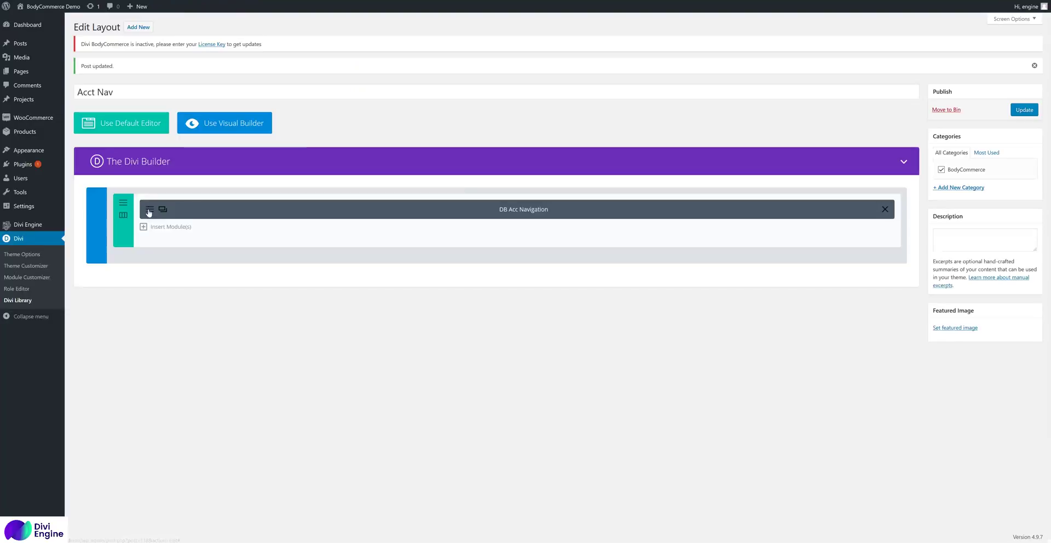
Show the DB Acc Navigation module's buttons inline, save the module, update the layout and reload the Orders page
click(148, 213)
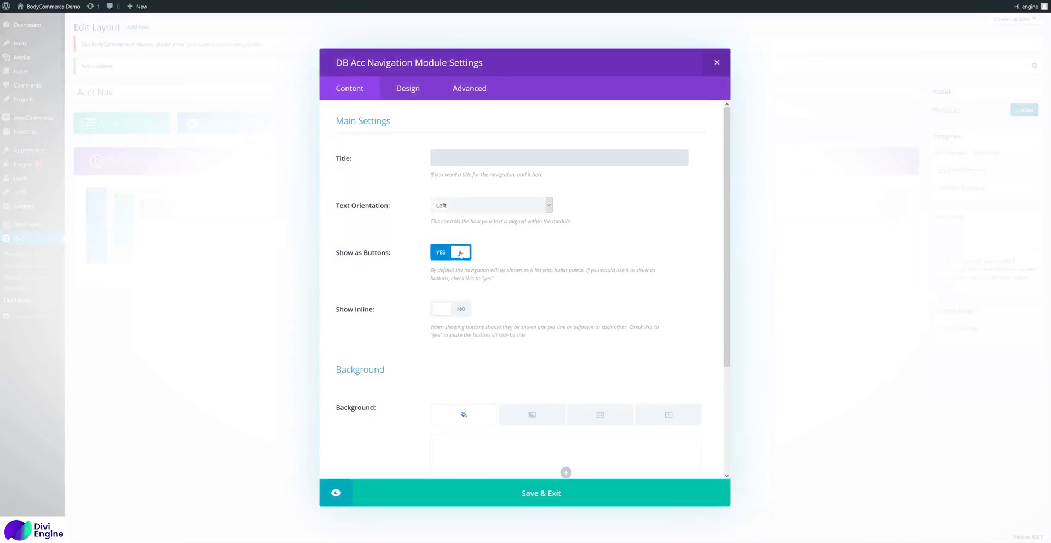
click(459, 310)
click(563, 495)
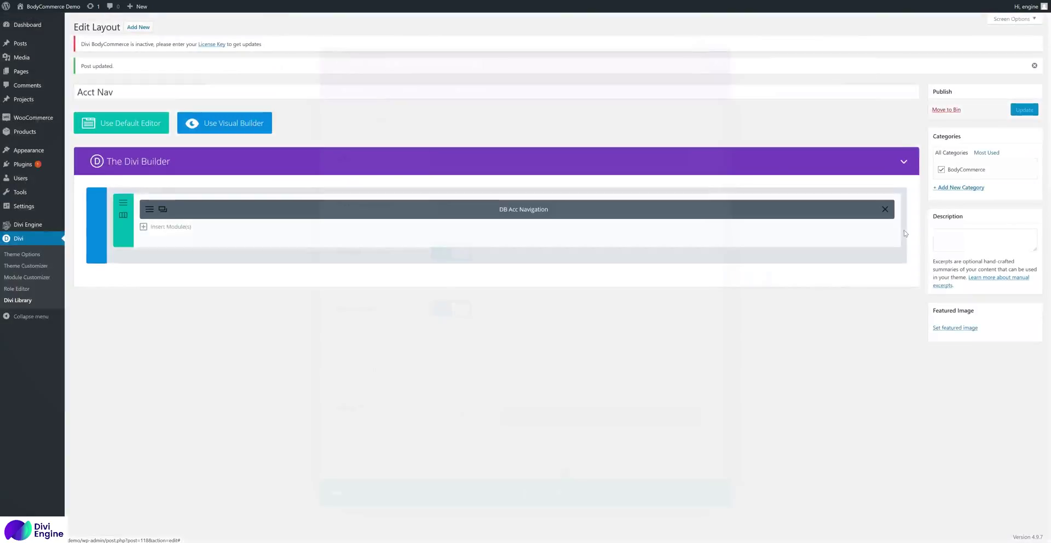
click(1025, 109)
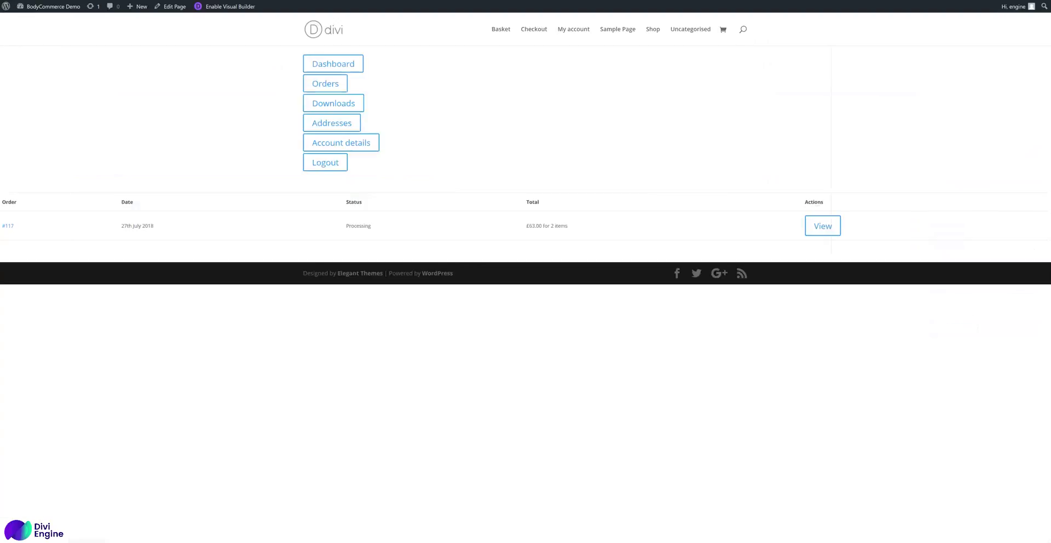
right_click(225, 81)
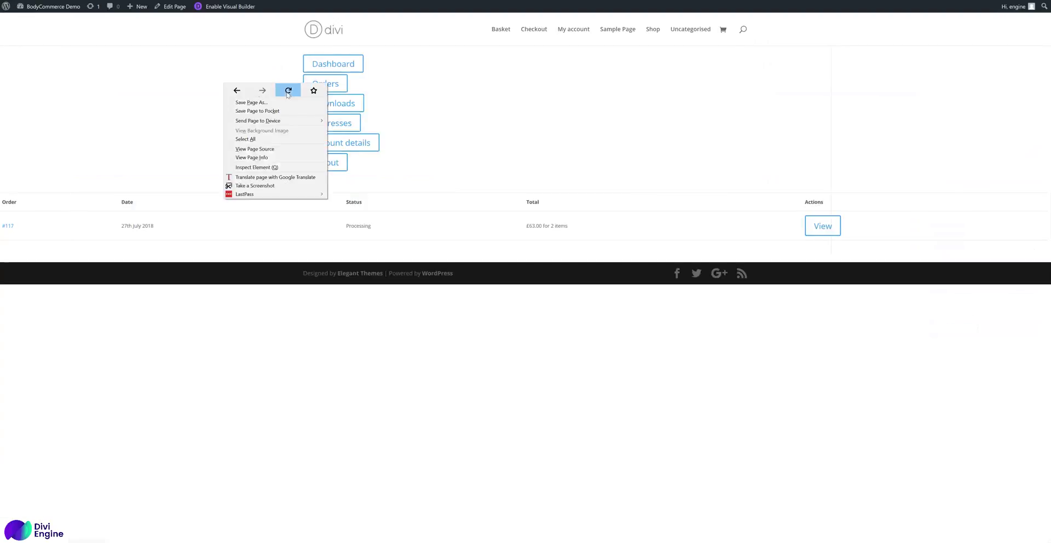
click(288, 92)
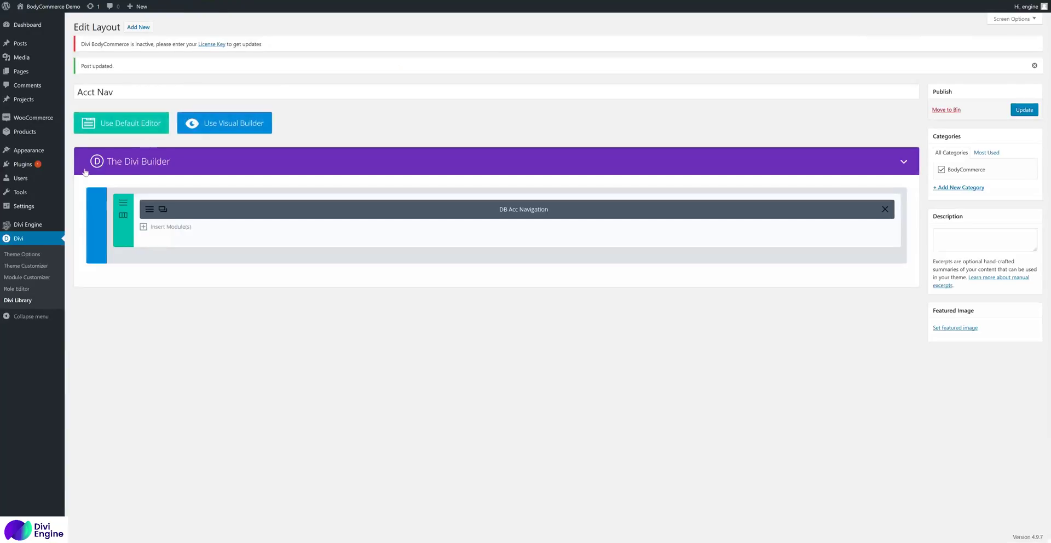
Open the WordPress menu editor in a new tab and create a menu named Account
mouse_move(55, 151)
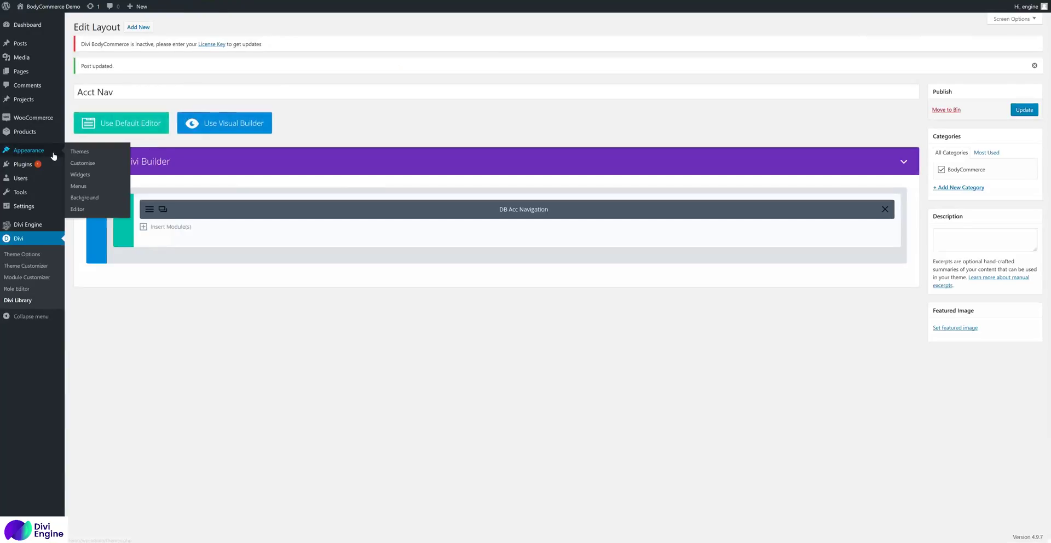
right_click(79, 187)
click(94, 195)
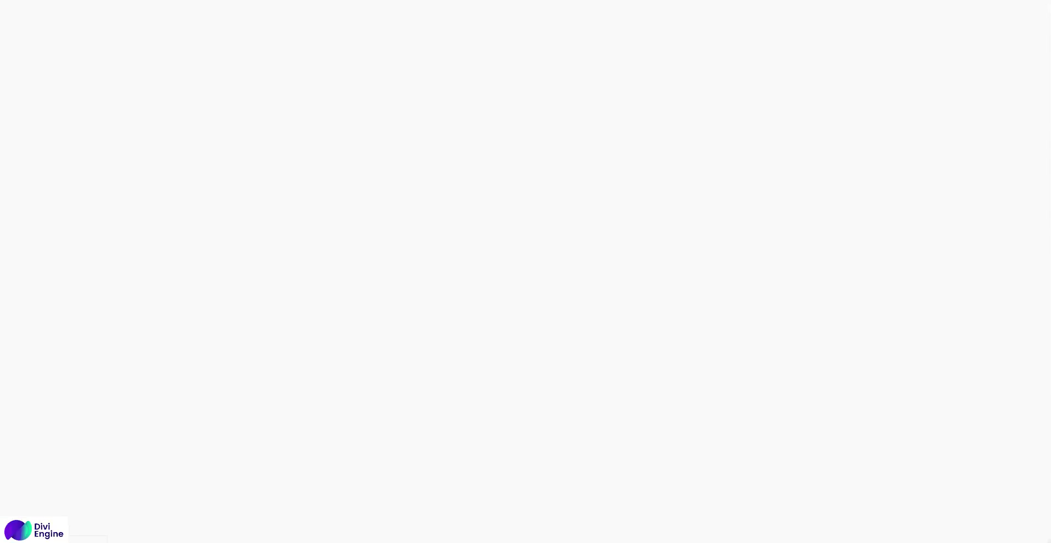
click(241, 120)
text(Account)
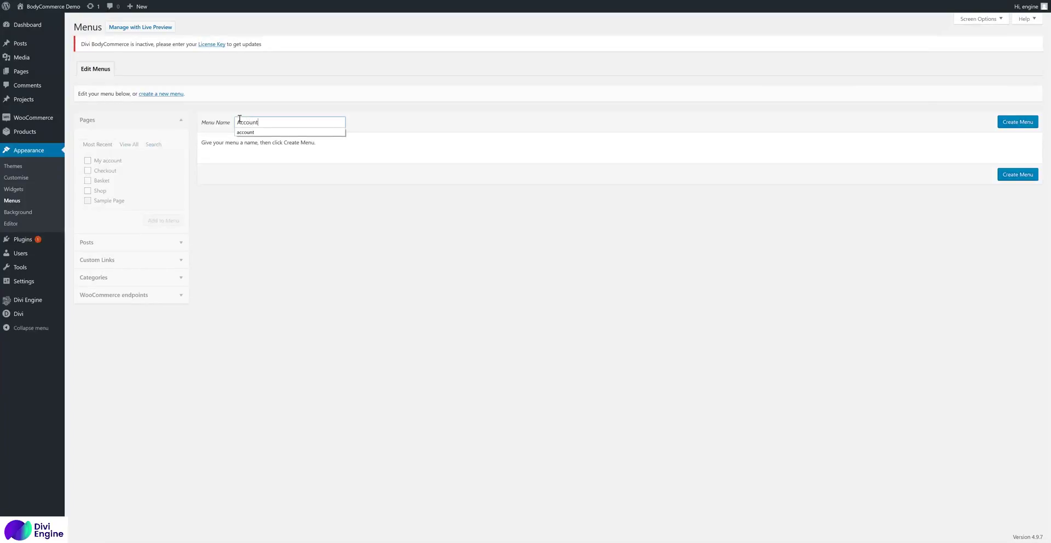
key(Escape)
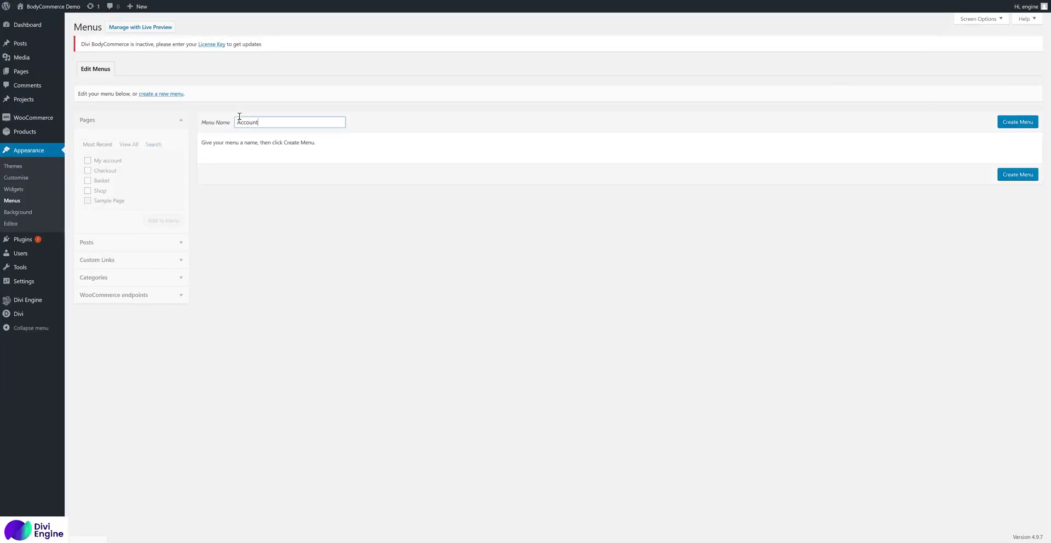
key(Return)
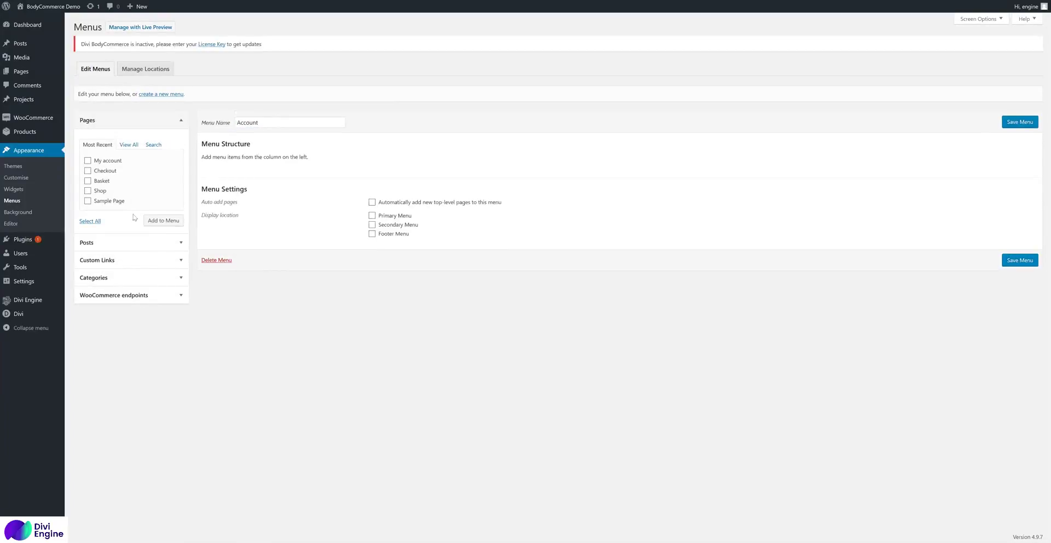
Add the WooCommerce endpoints Orders, Downloads, Addresses, Account details and Logout to the Account menu
click(174, 293)
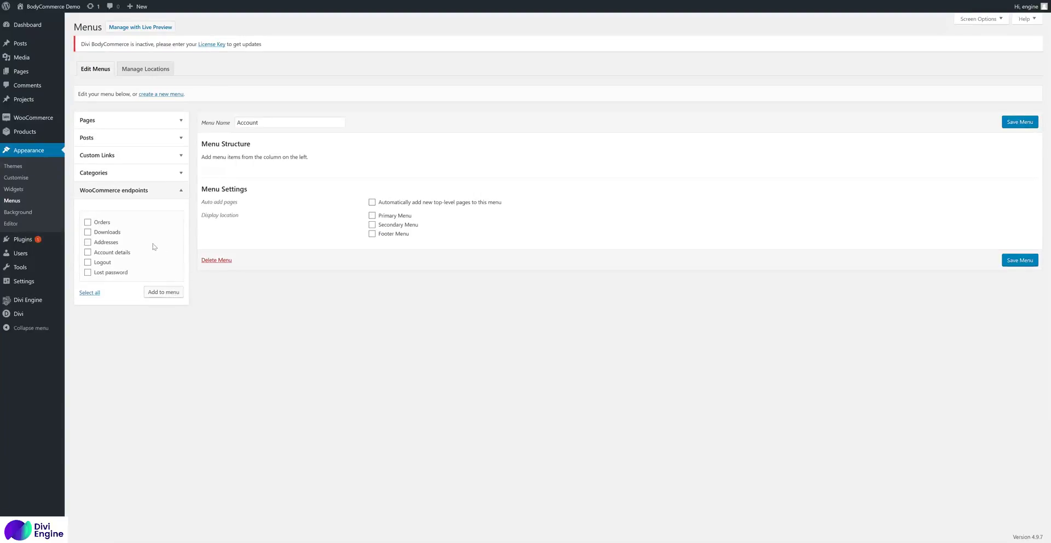
click(108, 224)
click(109, 232)
click(112, 242)
click(115, 253)
click(105, 263)
click(166, 293)
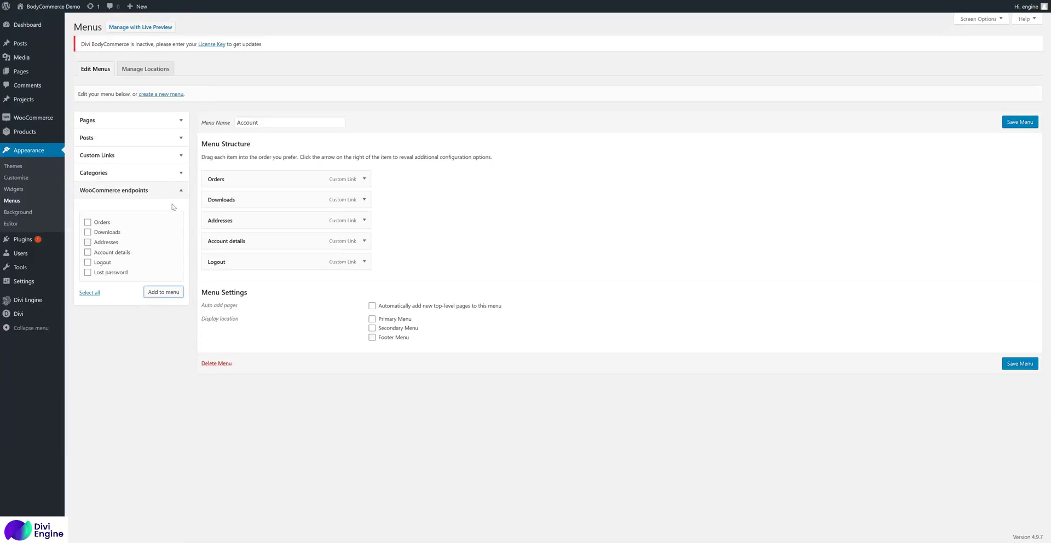
Add the My account page to the Account menu, move it above Orders and save the menu
click(166, 122)
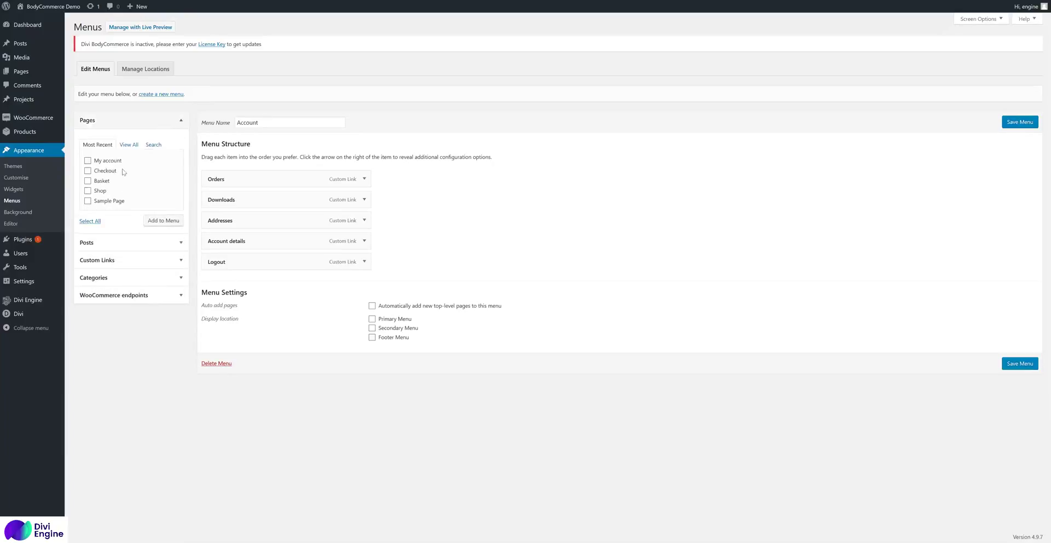
click(164, 220)
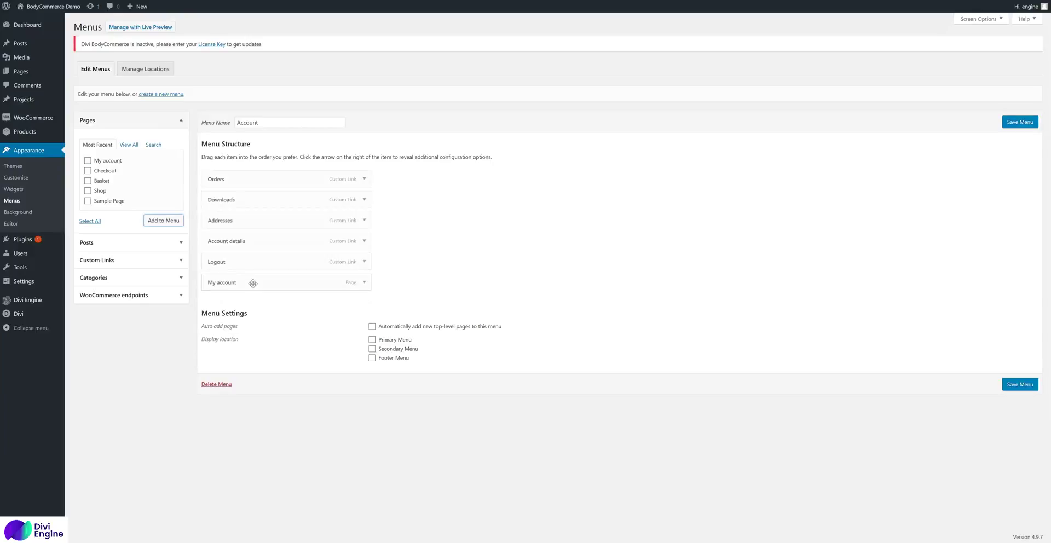
drag(254, 280, 274, 173)
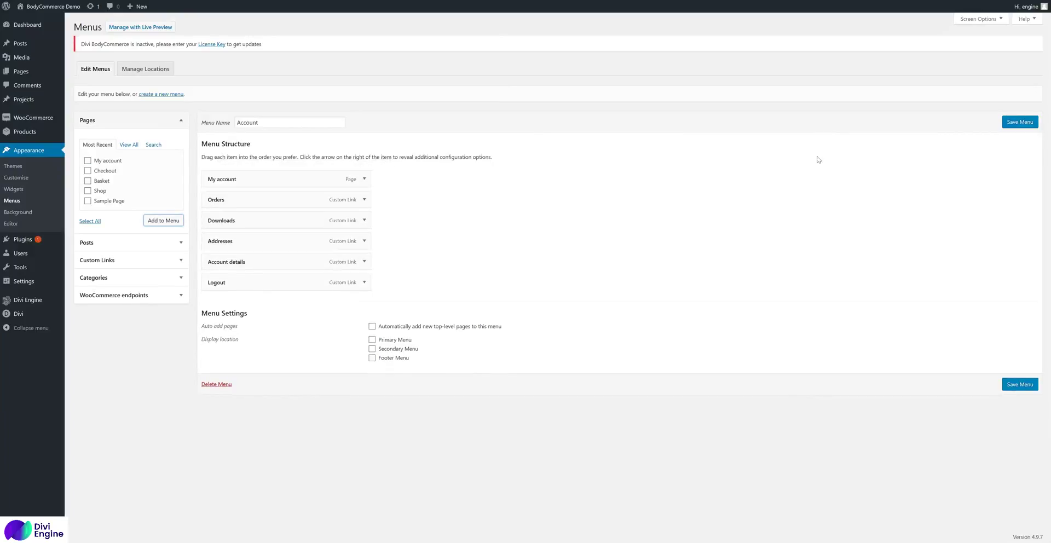
click(1013, 125)
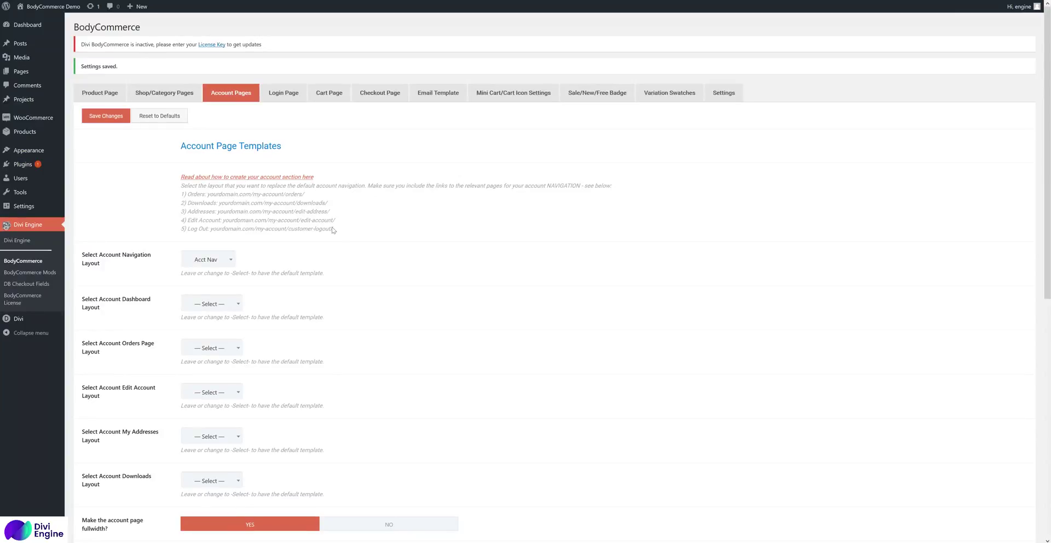
drag(333, 230, 181, 202)
click(220, 195)
mouse_move(254, 194)
mouse_down()
mouse_move(330, 195)
mouse_move(269, 203)
mouse_up()
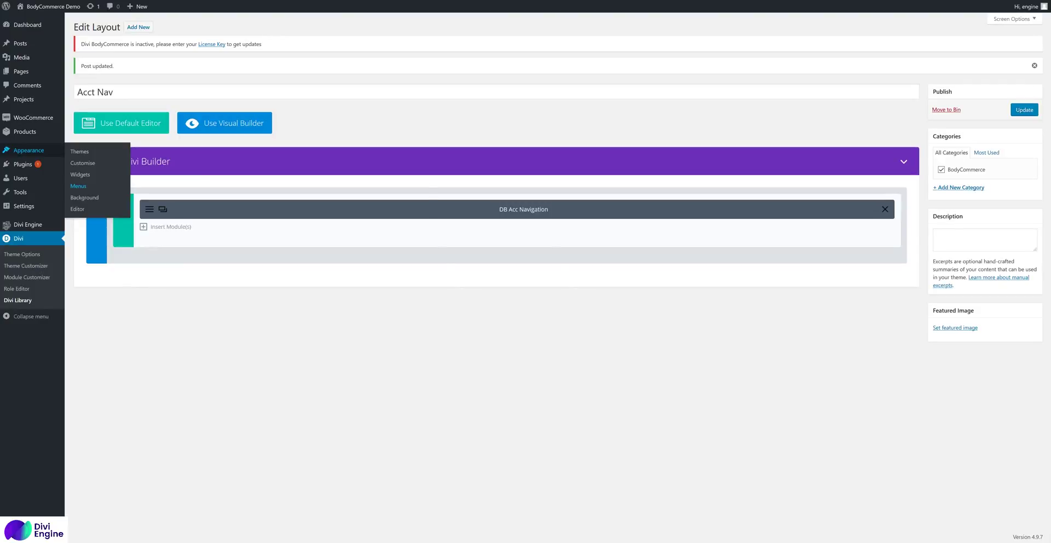
Leave the Acct Nav layout and create a Divi Library layout named Acct Nav 2, type Fullwidth Section, in the BodyCommerce category
click(885, 209)
click(30, 302)
click(574, 209)
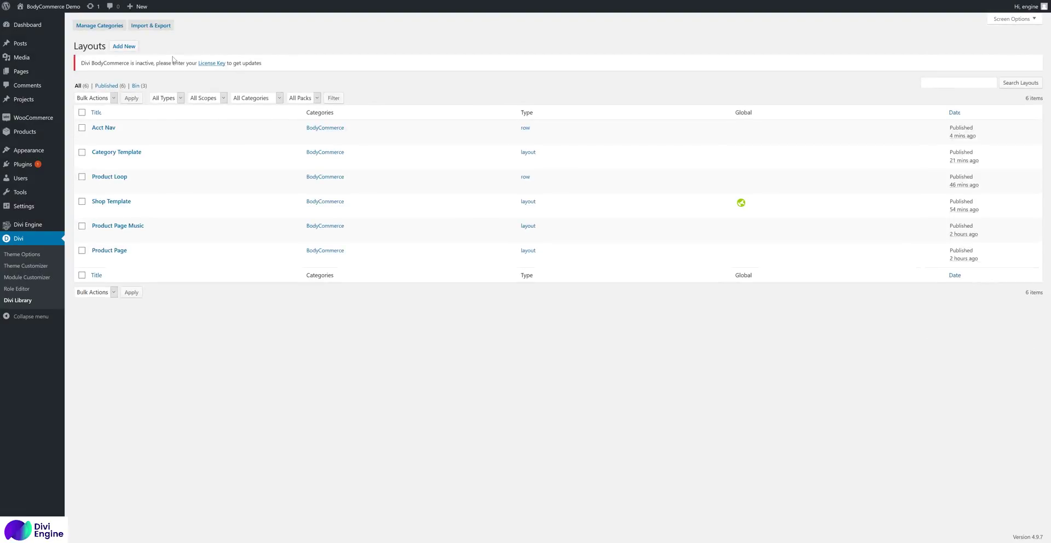
click(131, 48)
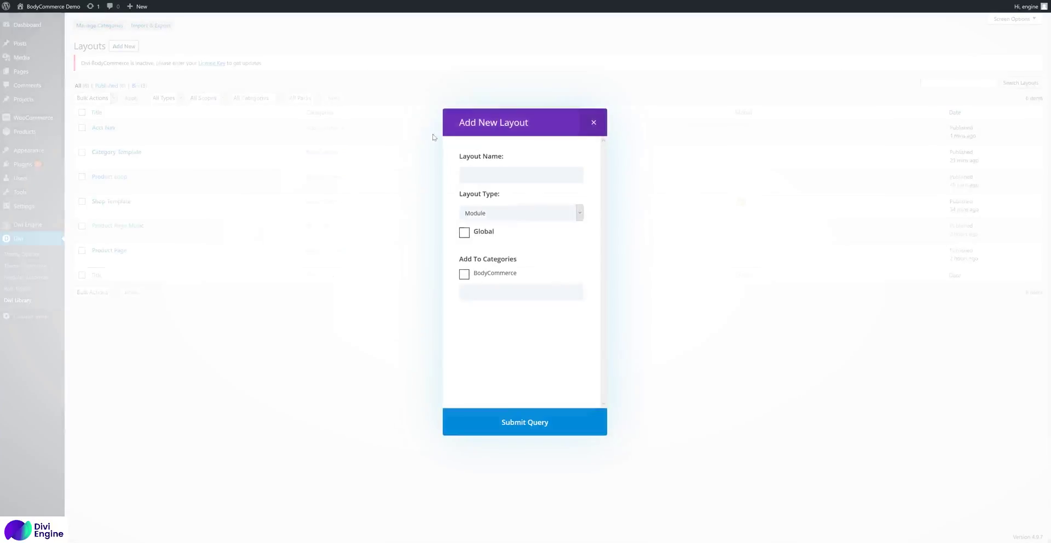
click(543, 175)
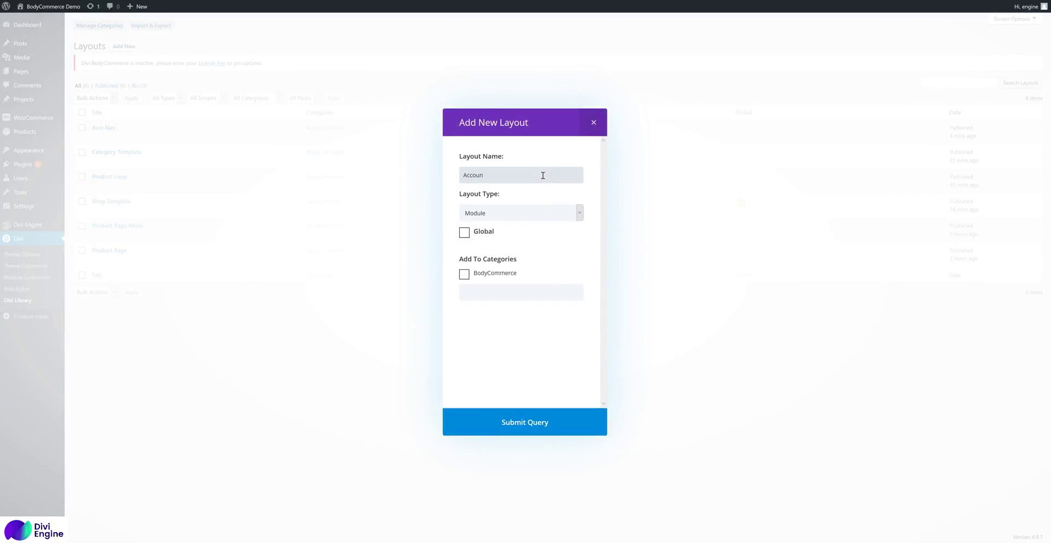
key(ctrl+a)
text(A)
click(523, 213)
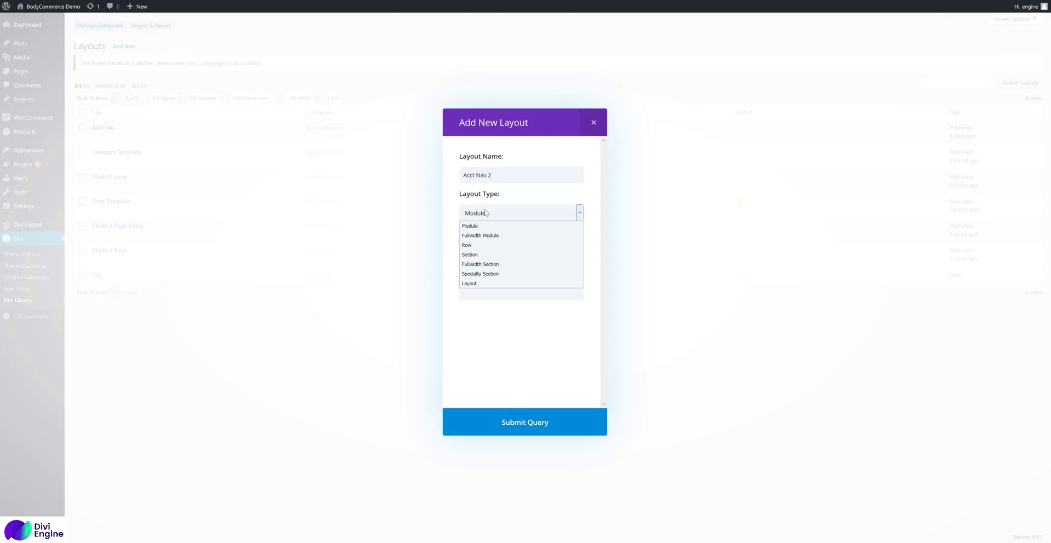
click(502, 265)
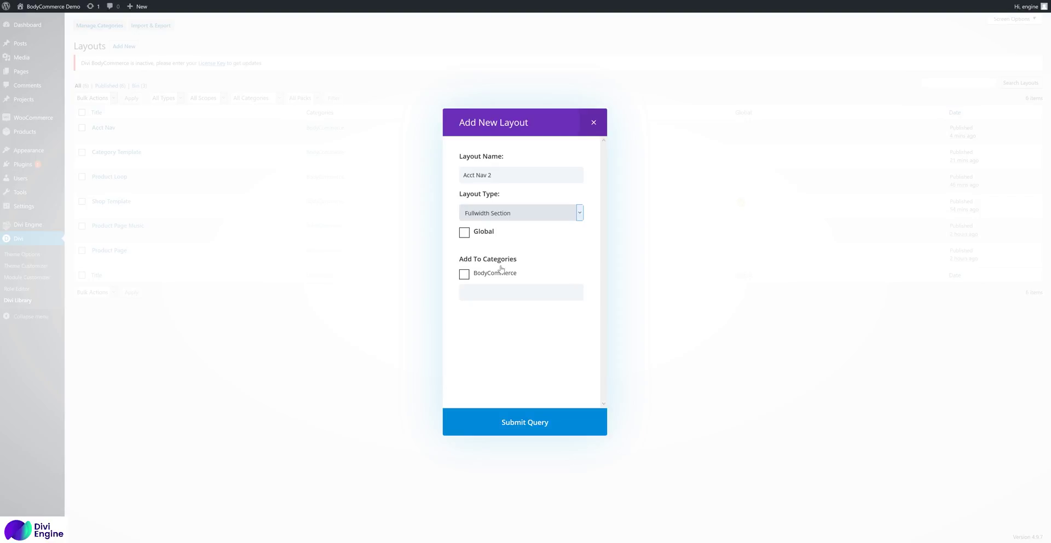
drag(500, 270, 505, 271)
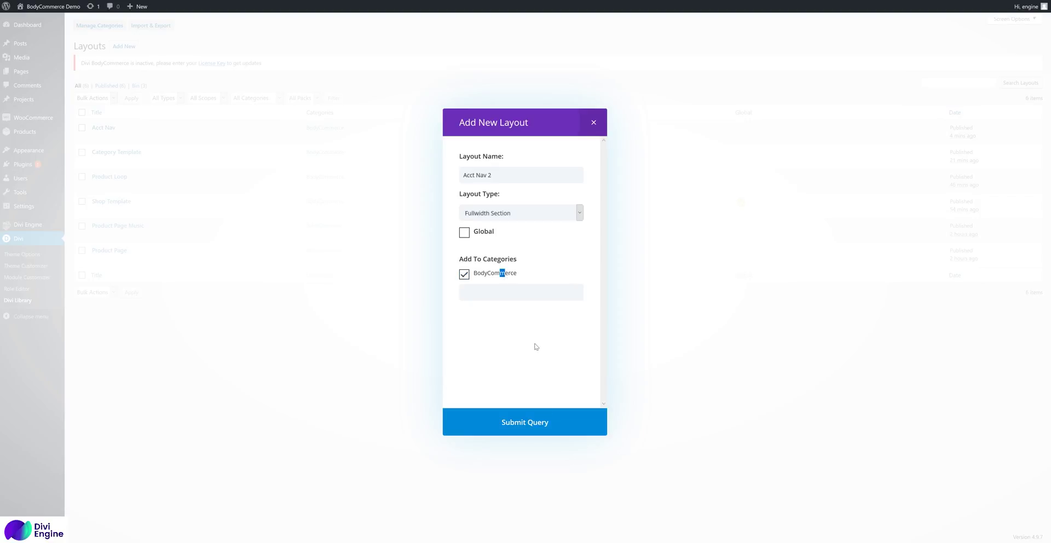
click(546, 421)
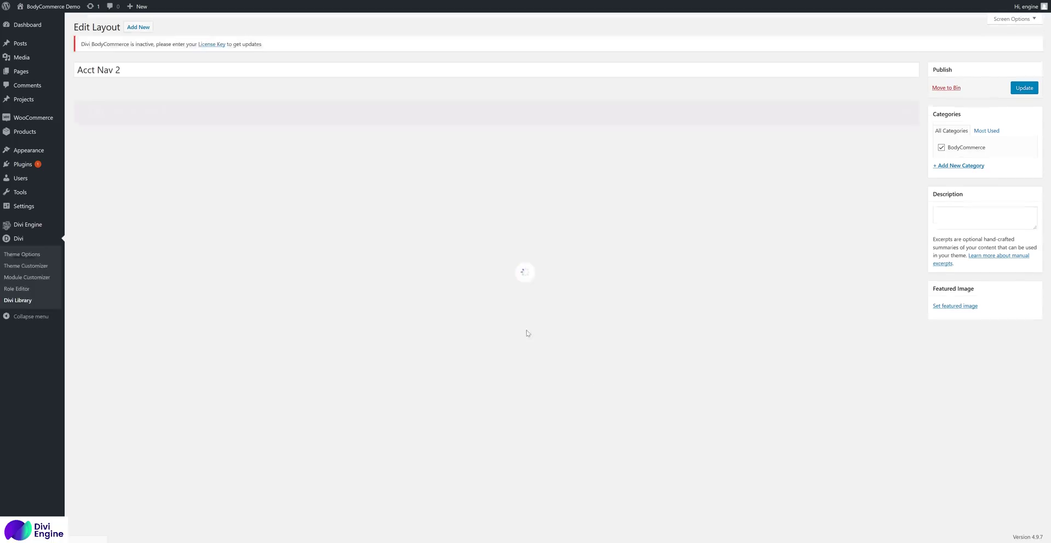
Insert a Fullwidth Menu module using the Account menu into Acct Nav 2, save the module and update the layout
click(337, 186)
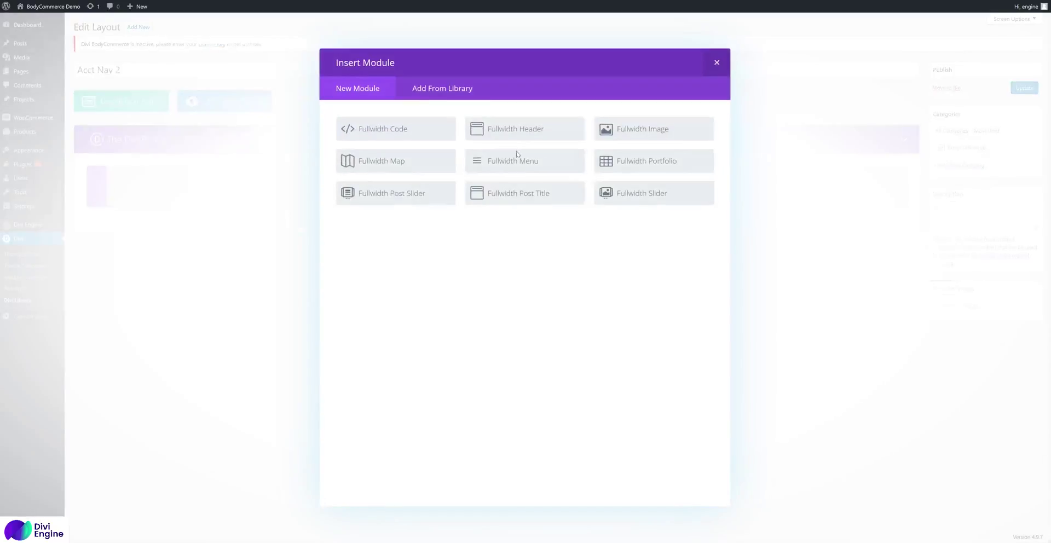
click(535, 163)
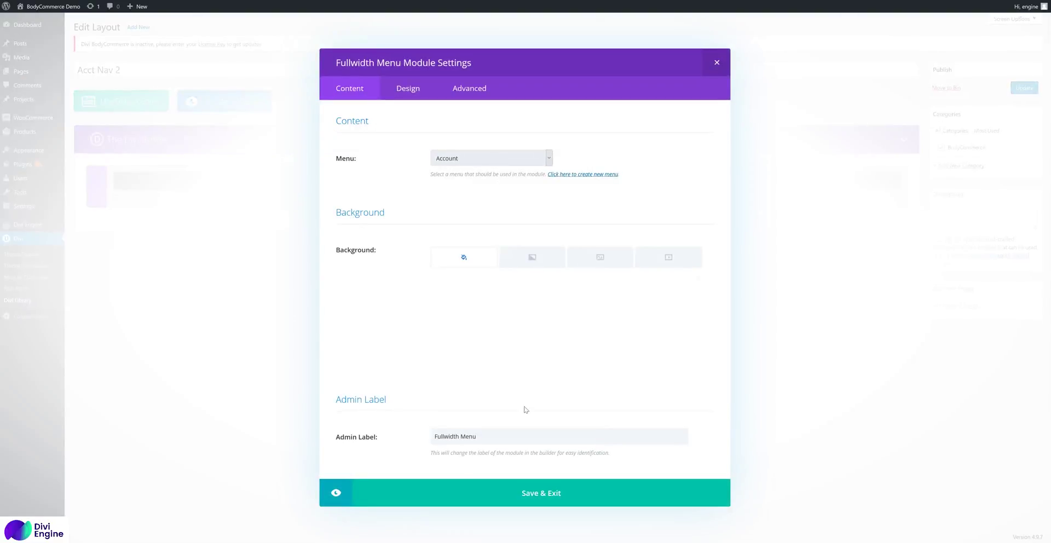
click(550, 501)
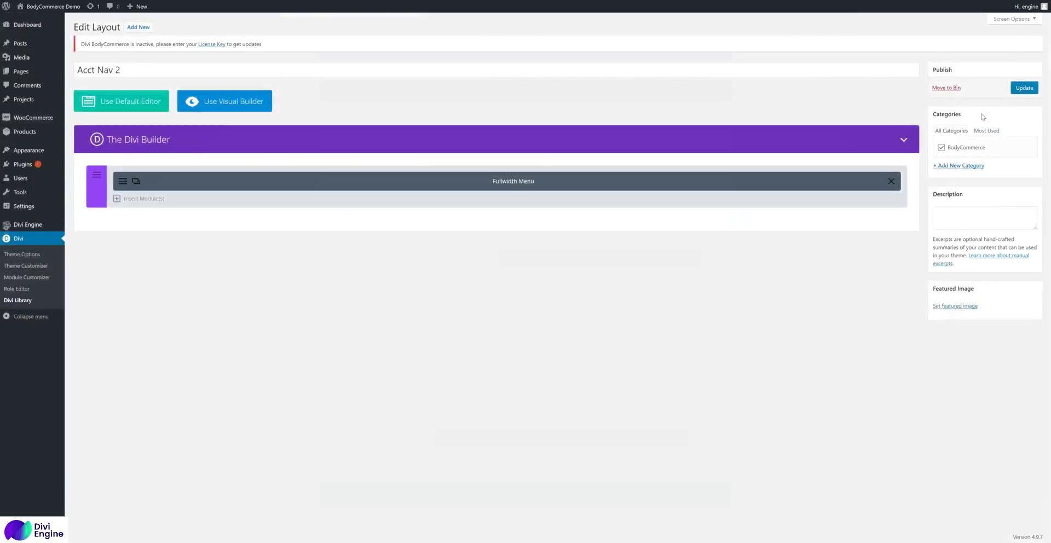
click(1024, 88)
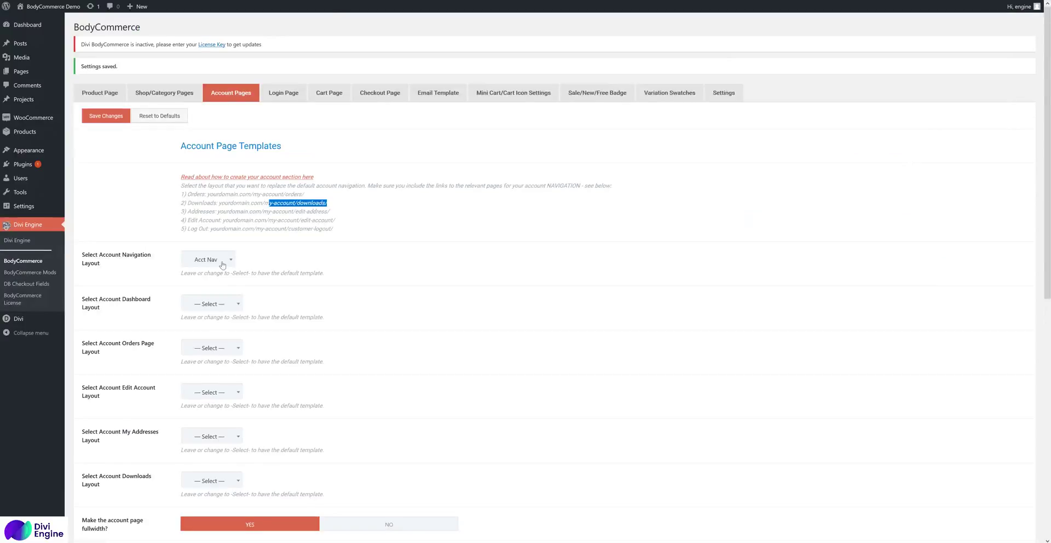
Reload the BodyCommerce account settings, choose Acct Nav 2 as the account navigation layout, save the changes and reload the Orders page
click(222, 265)
right_click(359, 231)
click(428, 243)
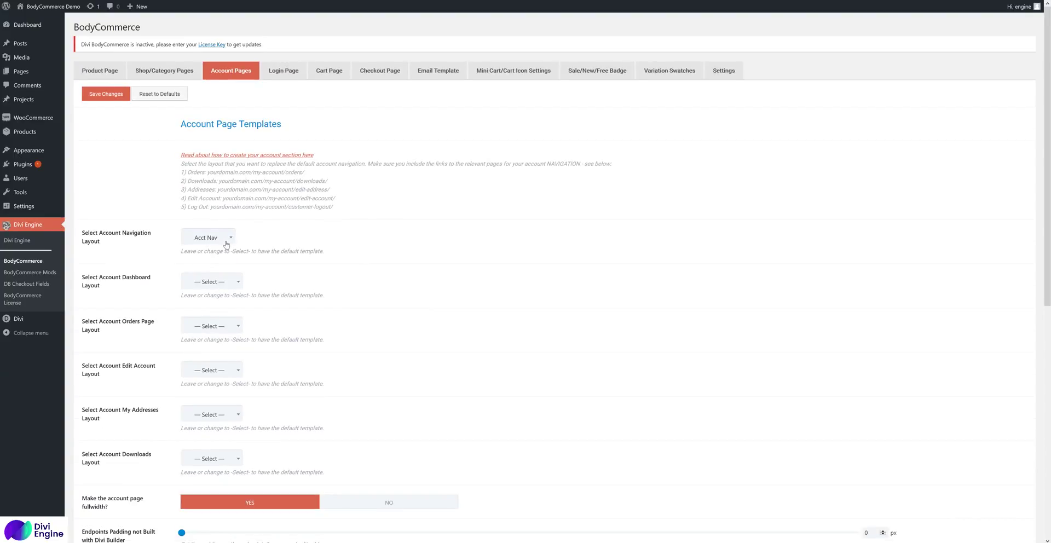
click(226, 239)
click(204, 277)
scroll(130, 466, down, 7)
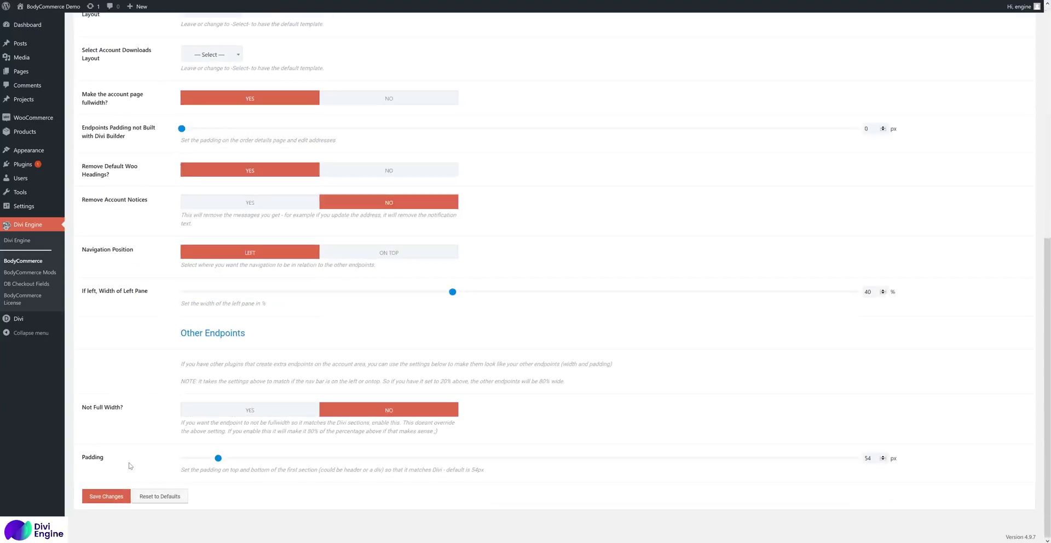
click(117, 500)
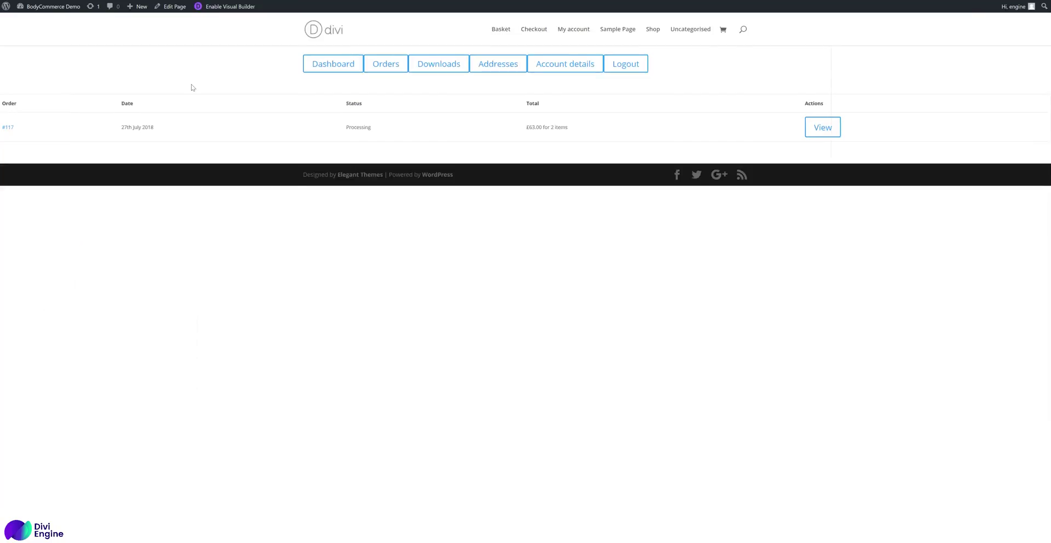
right_click(191, 85)
click(253, 90)
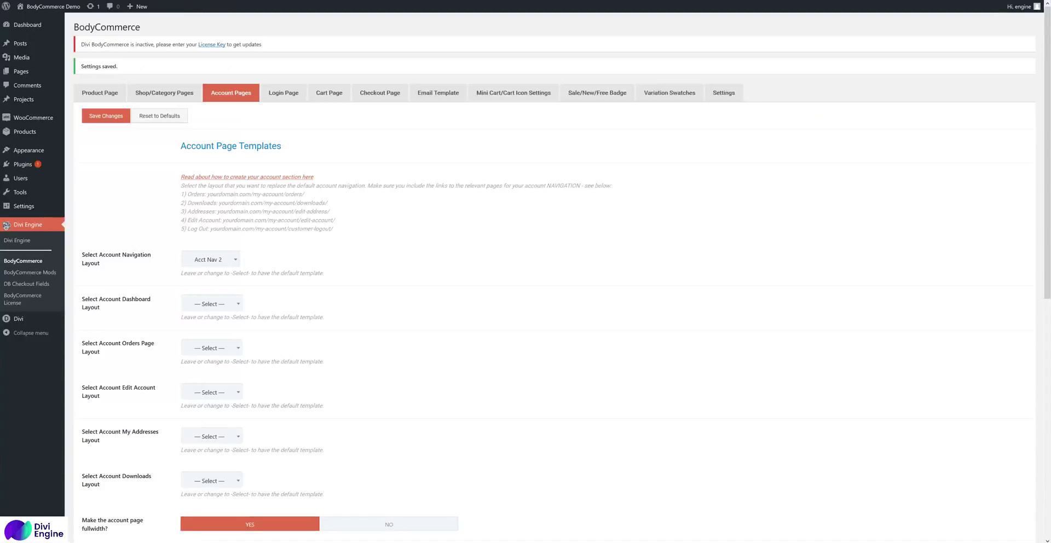
Set the account Navigation Position to On Top, save the changes, reload the My account page and check its Orders page
scroll(318, 383, down, 7)
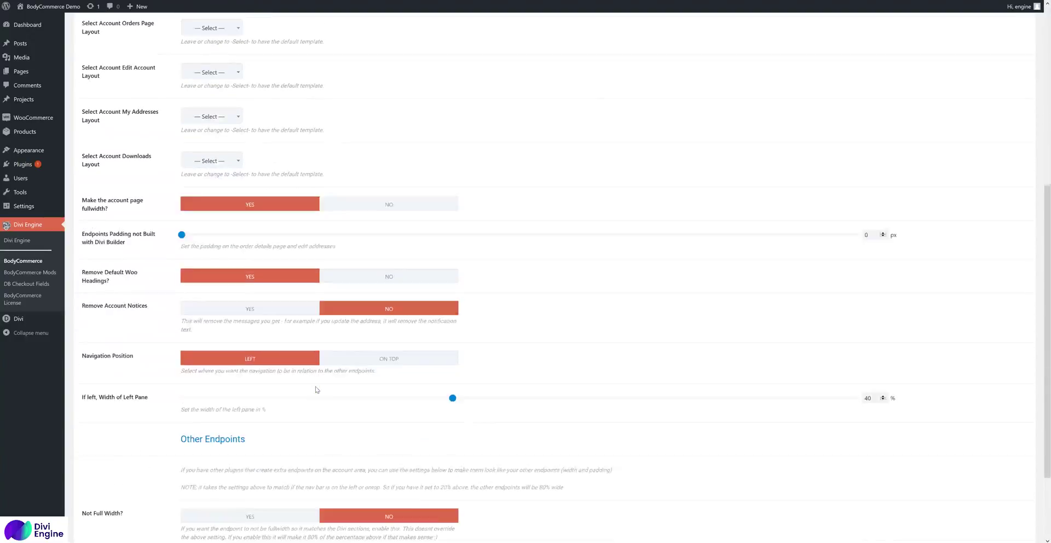
scroll(295, 371, down, 2)
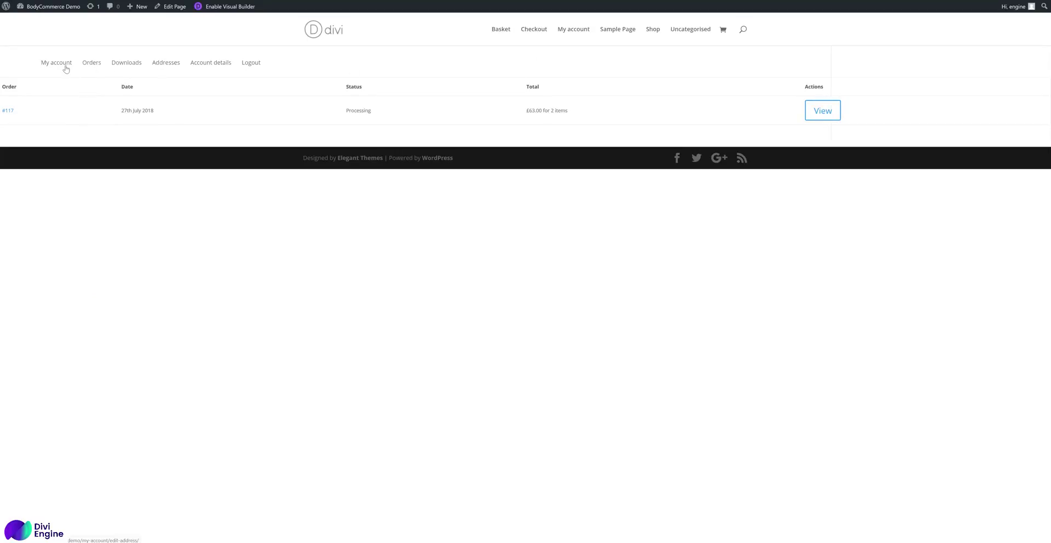
click(64, 65)
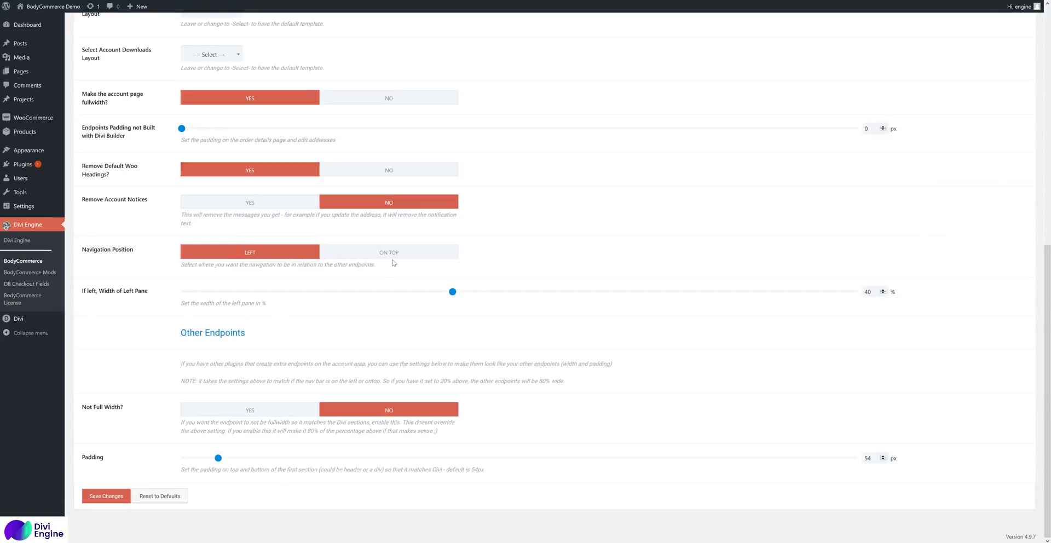
click(396, 254)
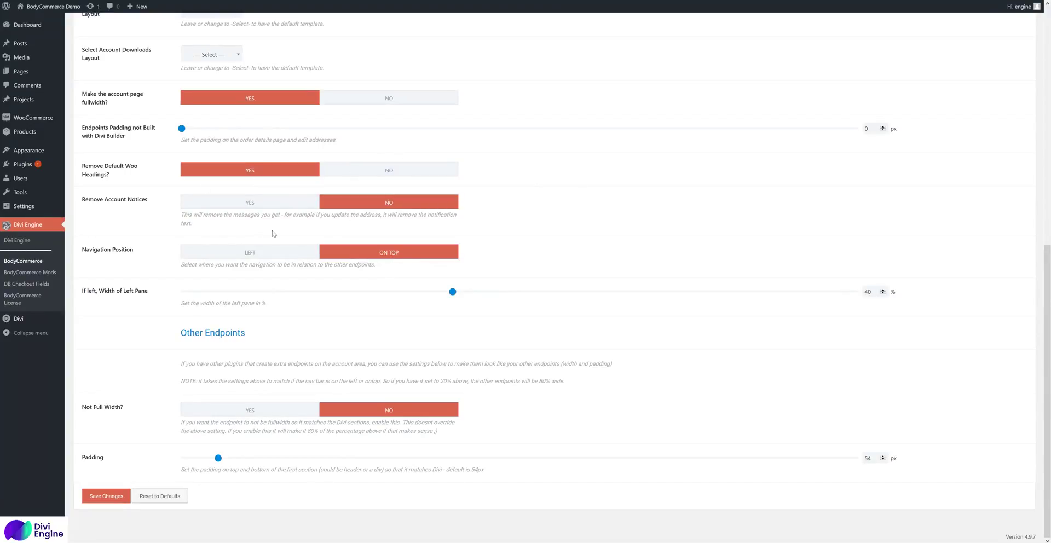
click(106, 496)
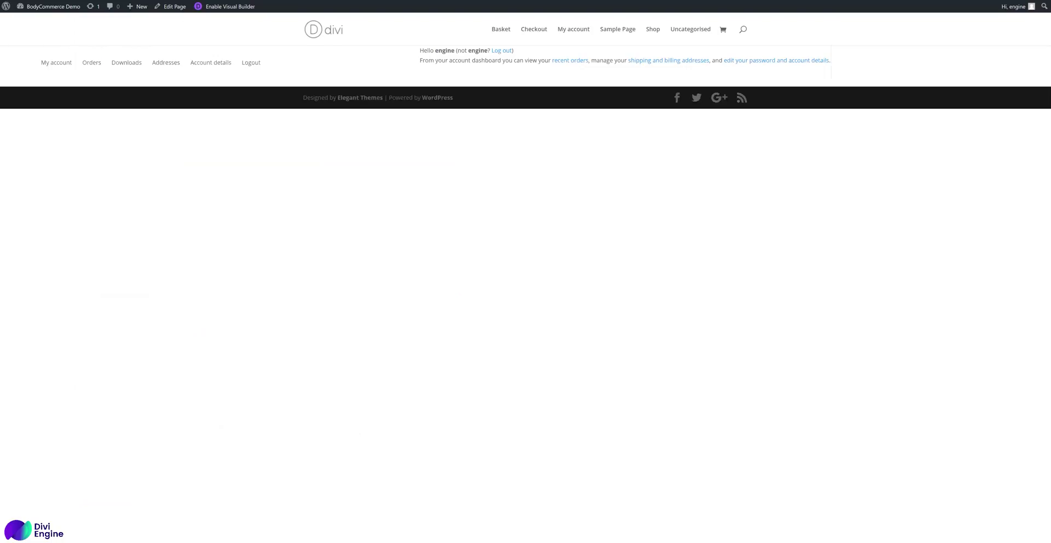
right_click(276, 48)
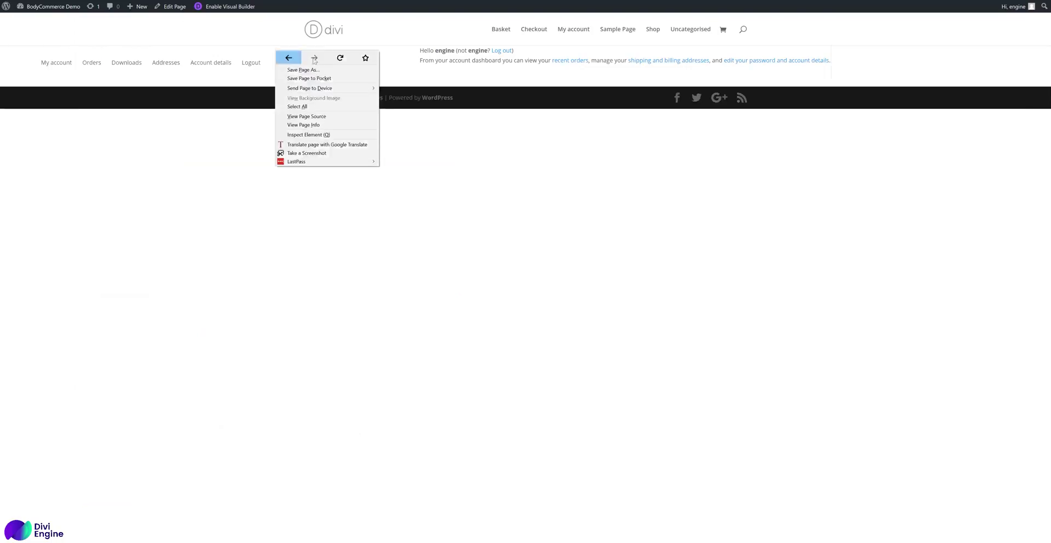
click(336, 57)
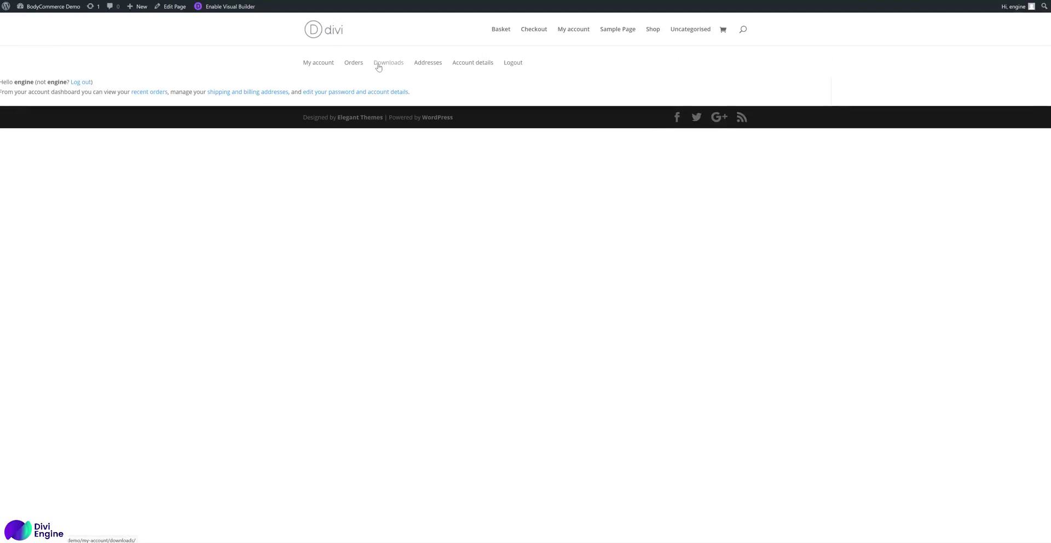
click(354, 64)
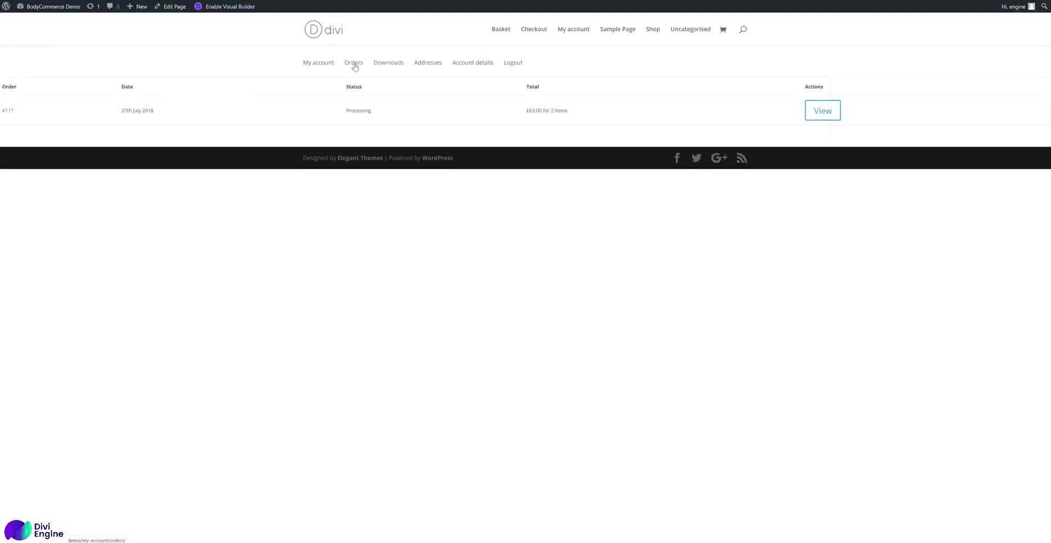
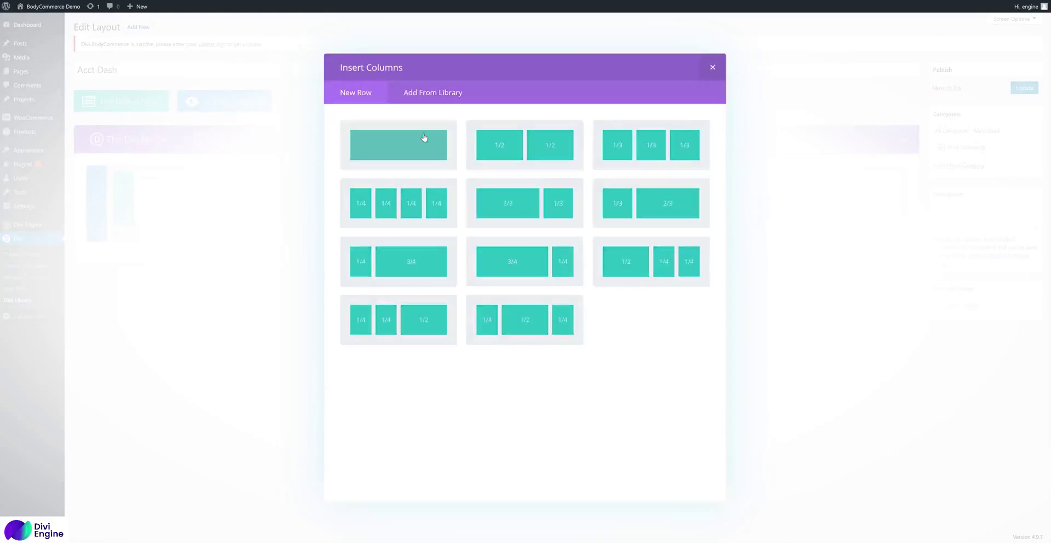
Insert a DB Acc Welcome Message module with the message "Welcome," into the Acct Dash layout and save the module
click(410, 192)
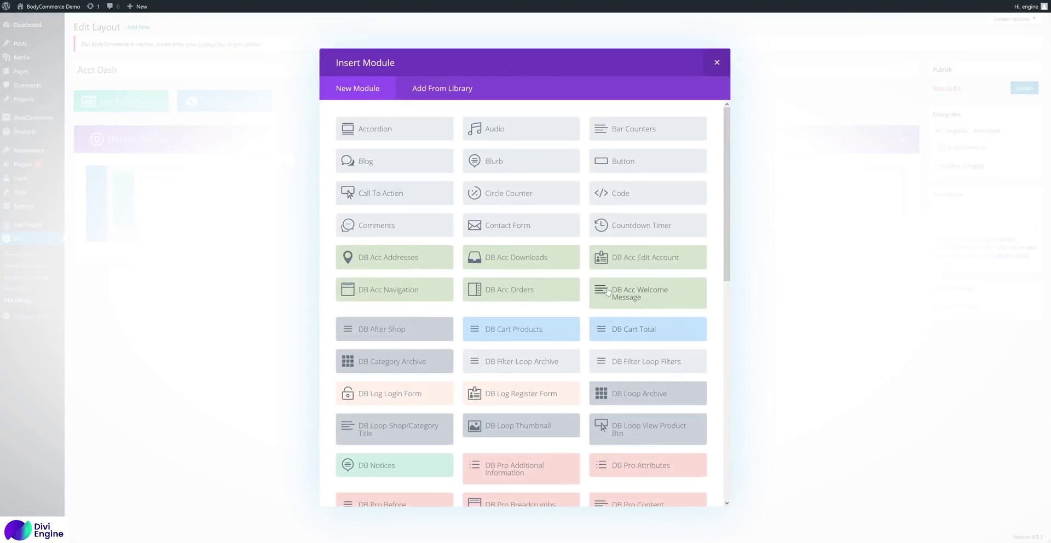
click(636, 293)
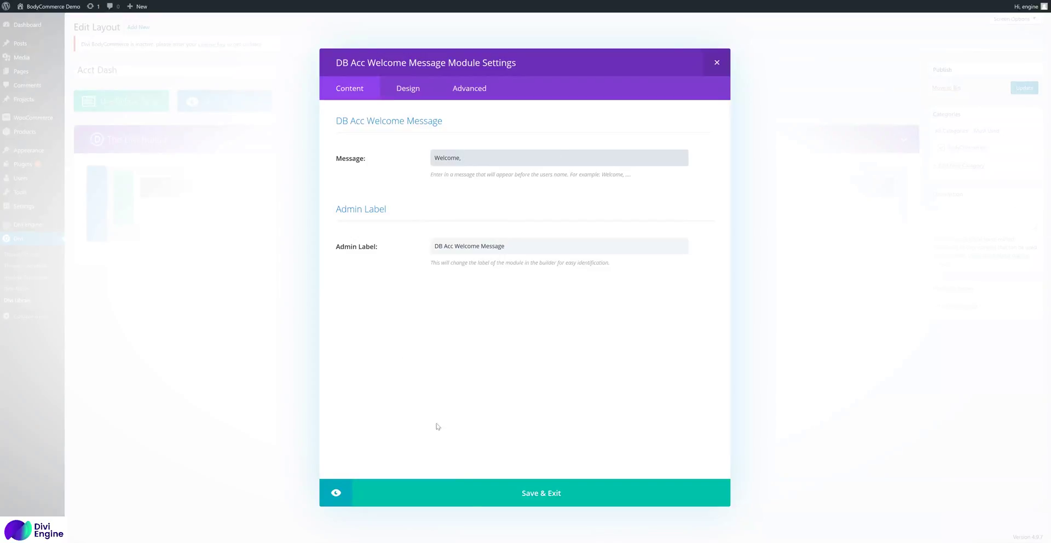
click(506, 495)
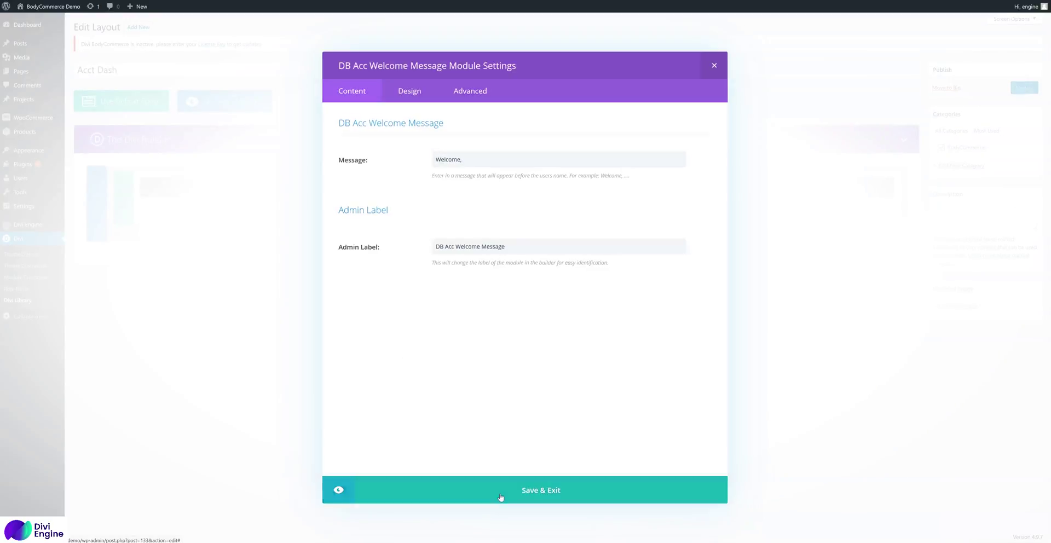
Add a DB Acc Orders module to the Acct Dash layout, save the module and update the layout
click(164, 205)
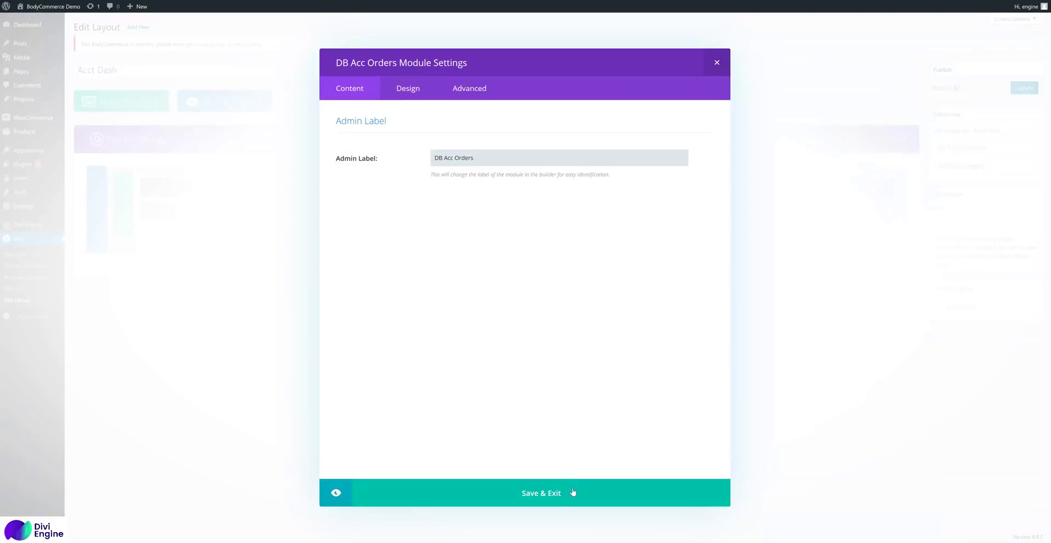
click(573, 492)
click(1024, 87)
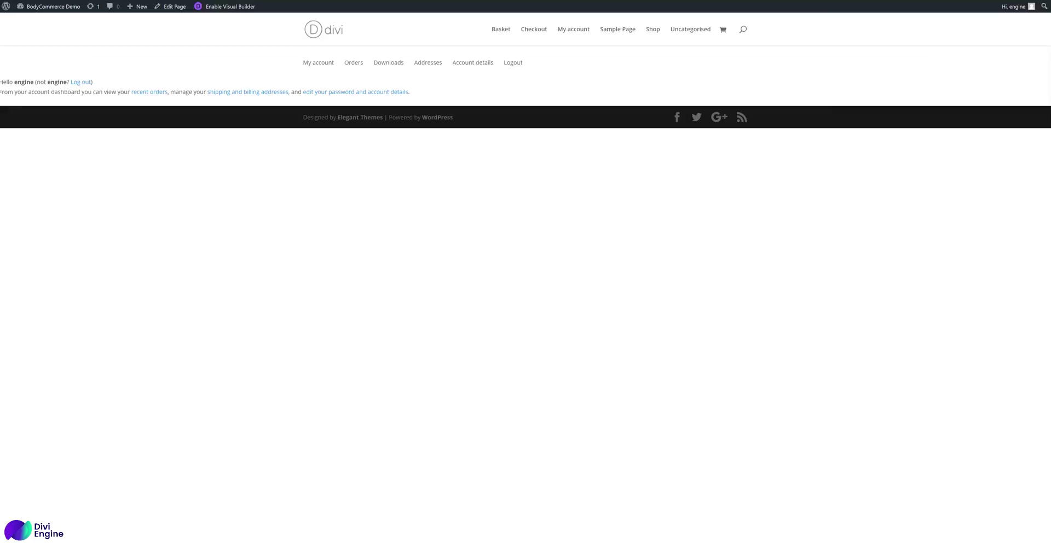
Reload the BodyCommerce account settings, choose Acct Dash as the account dashboard layout and save the changes
right_click(180, 50)
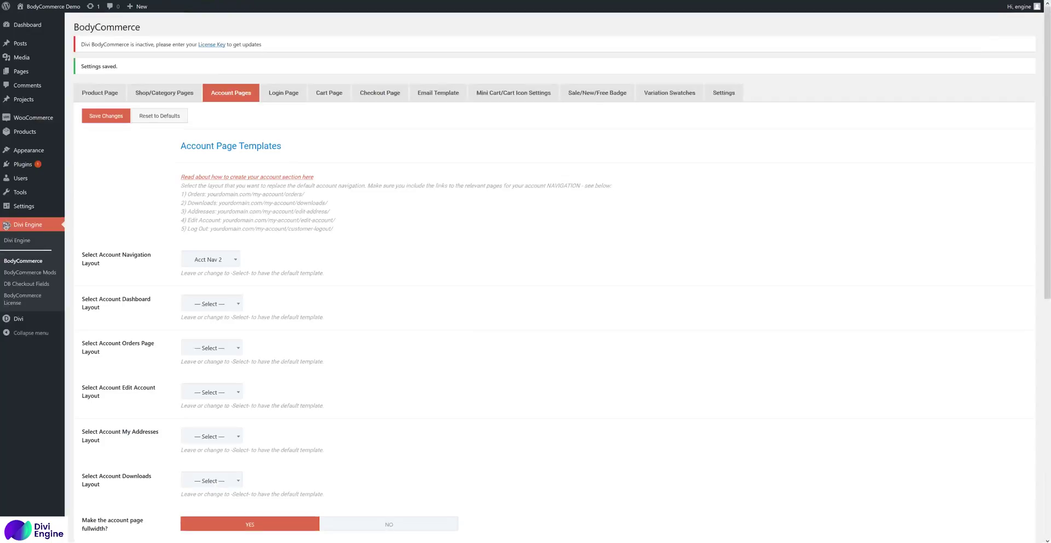
click(213, 304)
right_click(430, 281)
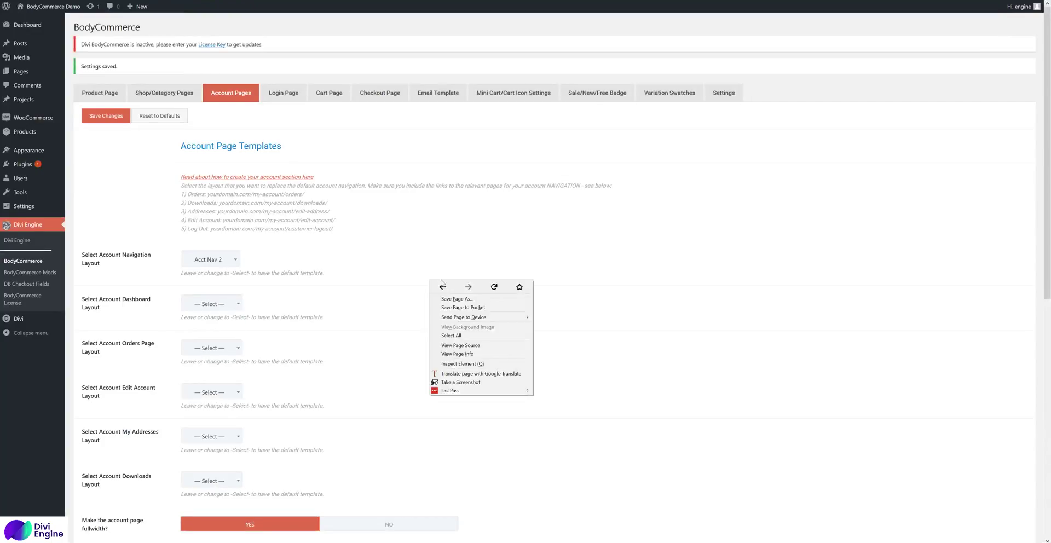
click(494, 287)
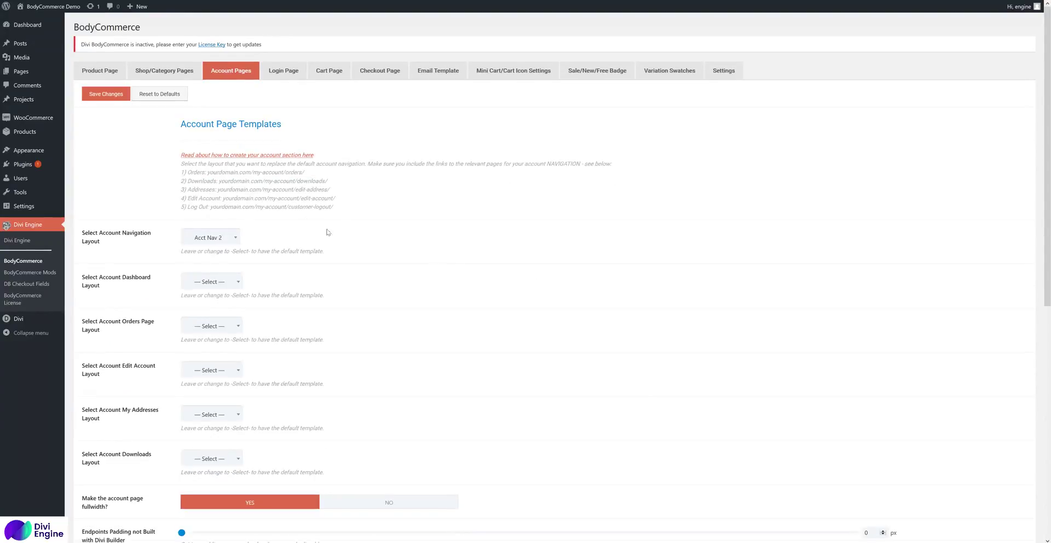
click(227, 281)
click(217, 321)
scroll(117, 299, down, 7)
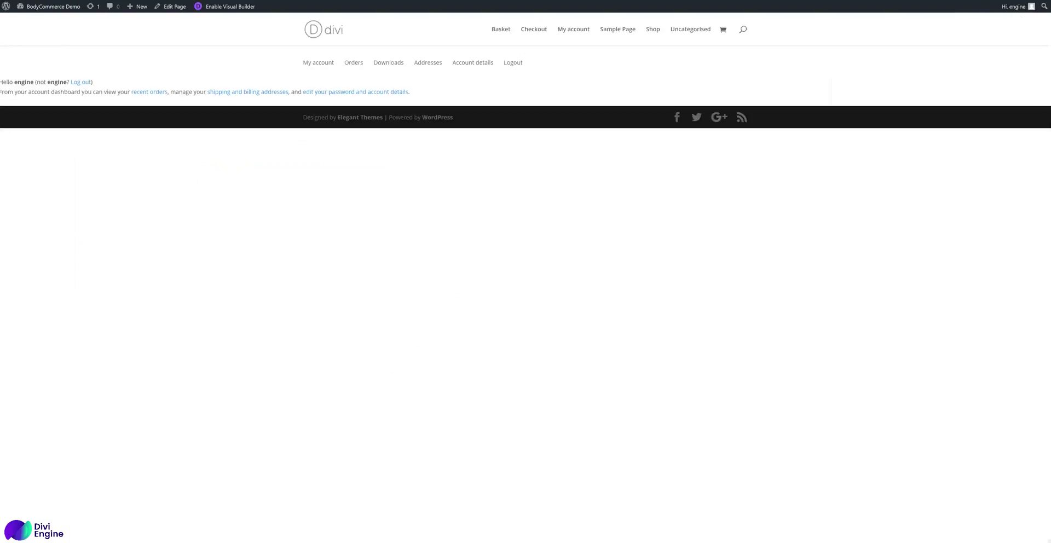
Reload the My account page to check its welcome message and recent orders, and open its Orders page
right_click(170, 52)
click(241, 62)
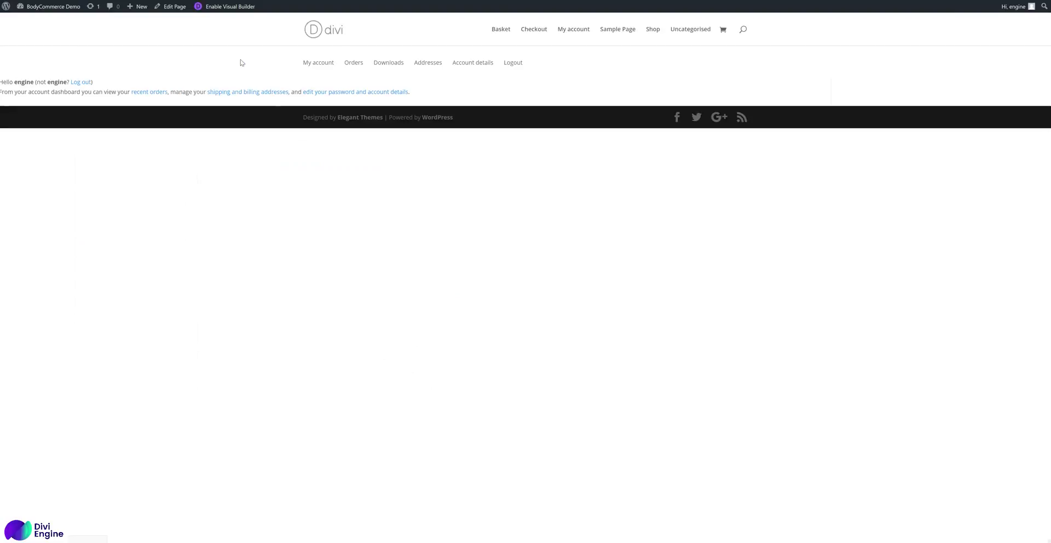
double_click(339, 116)
click(338, 122)
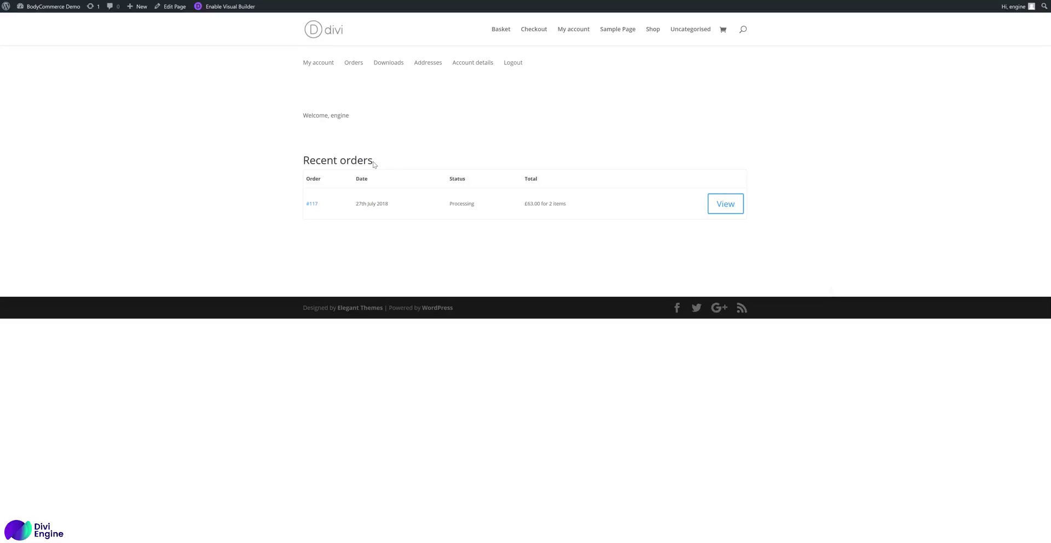
click(356, 65)
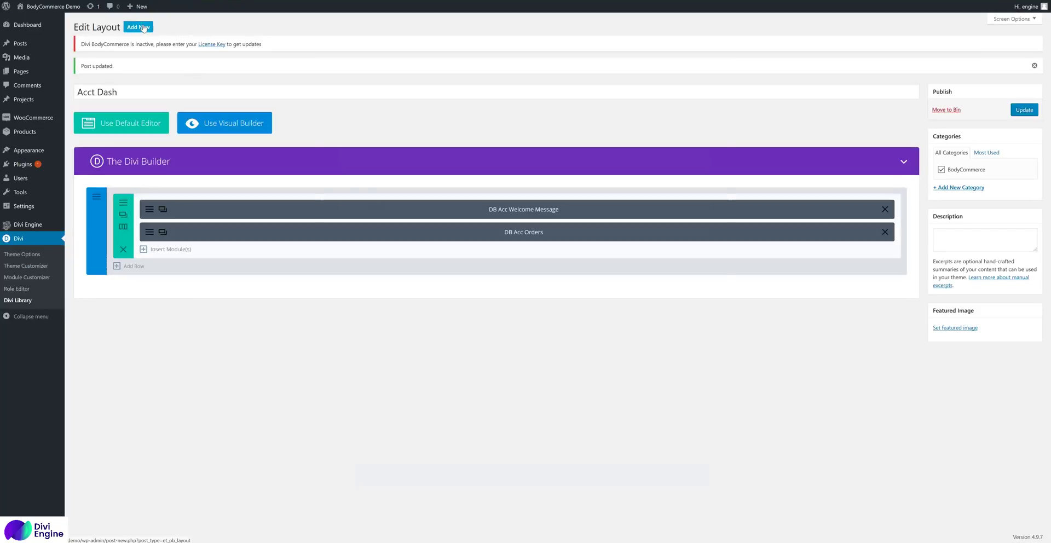
Create a new section layout named Acct Orders in the BodyCommerce category
click(140, 27)
click(416, 141)
text(Acct)
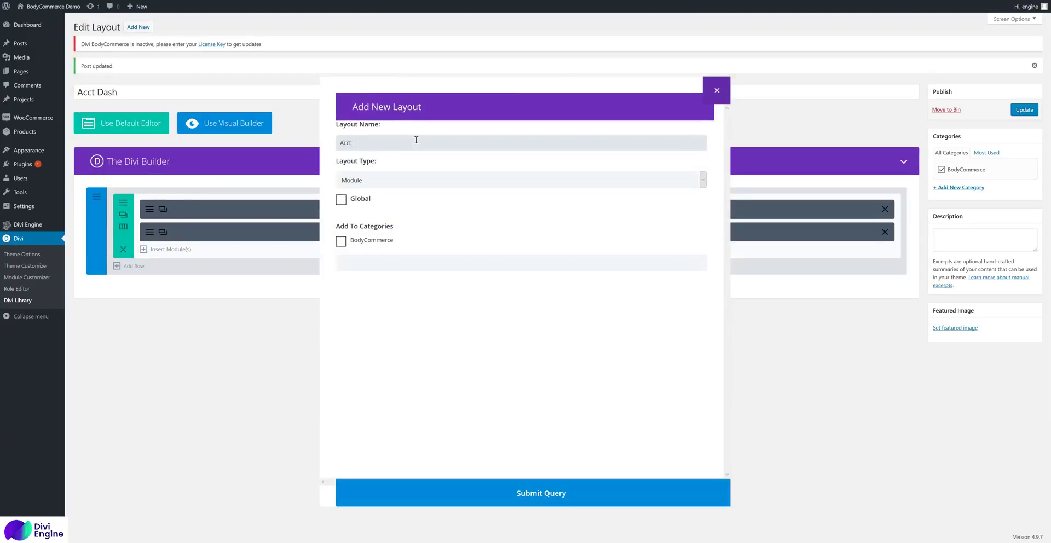
text( Orders)
click(391, 181)
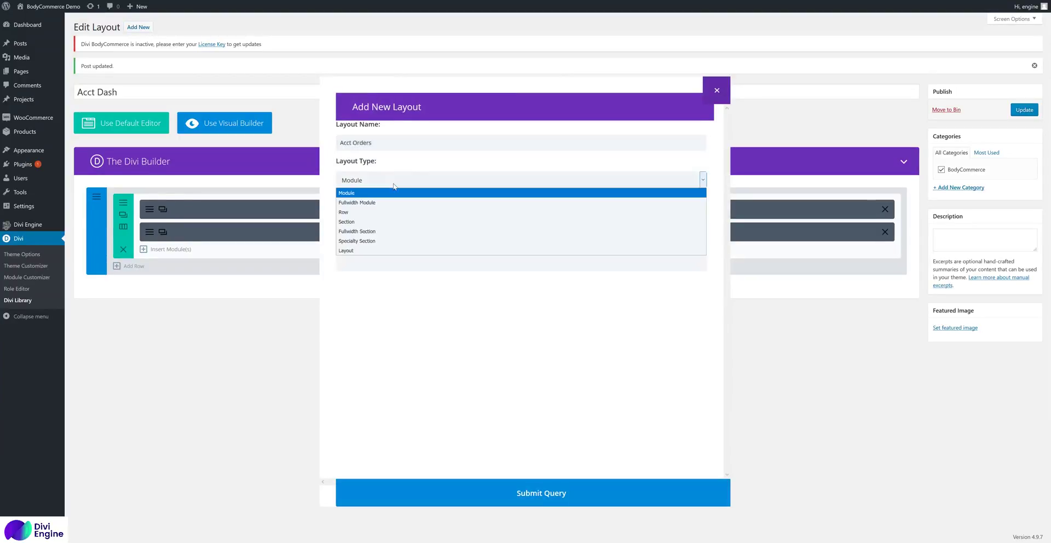
click(398, 222)
click(363, 242)
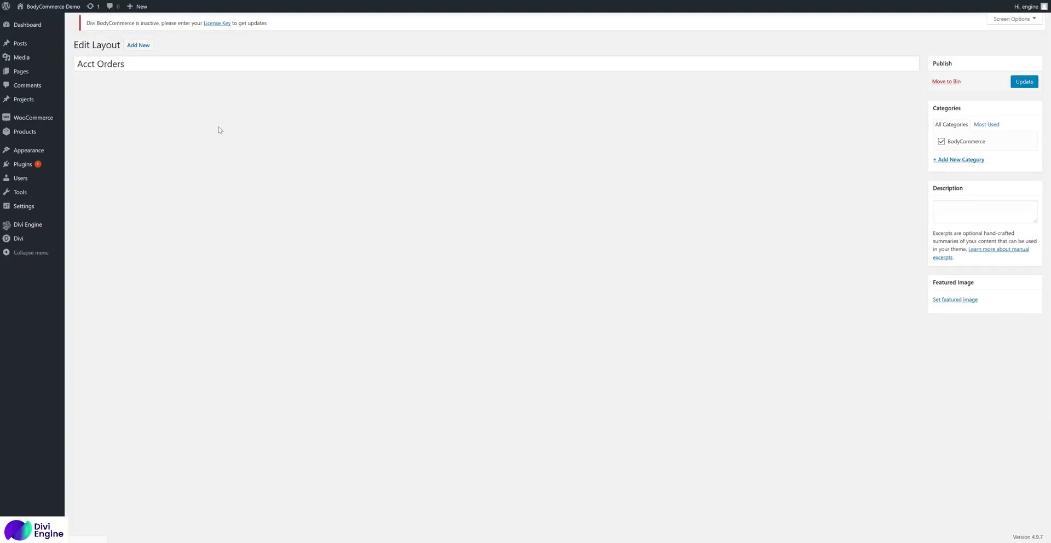
Insert a single full-width column with a DB Acc Orders module into the Acct Orders layout and save the module
click(334, 183)
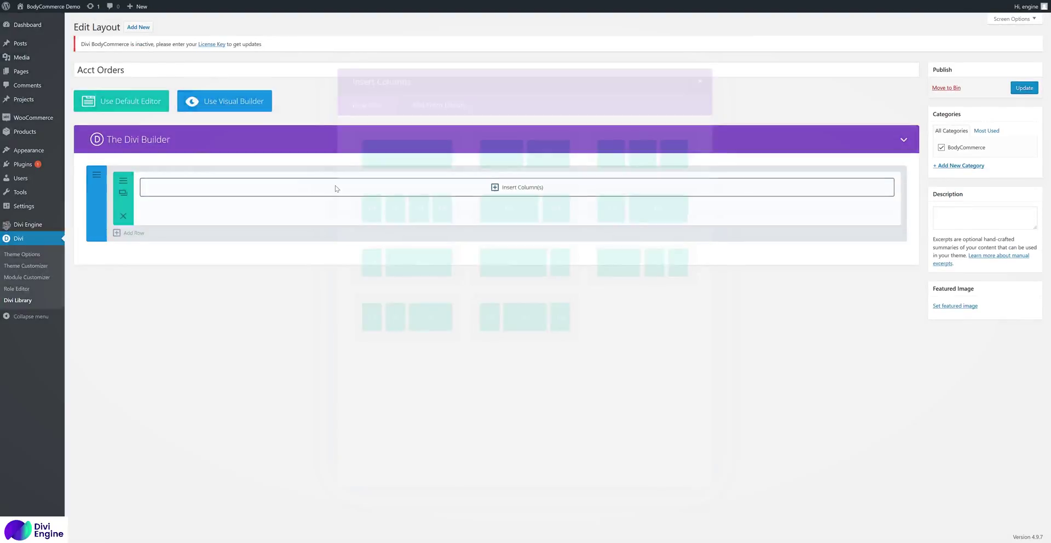
click(437, 150)
click(442, 198)
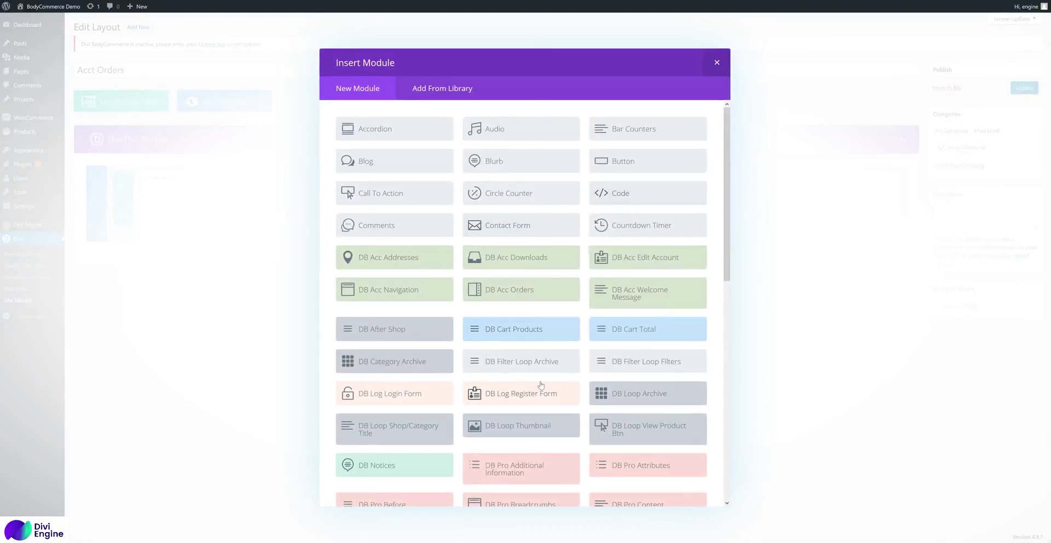
scroll(541, 384, down, 1)
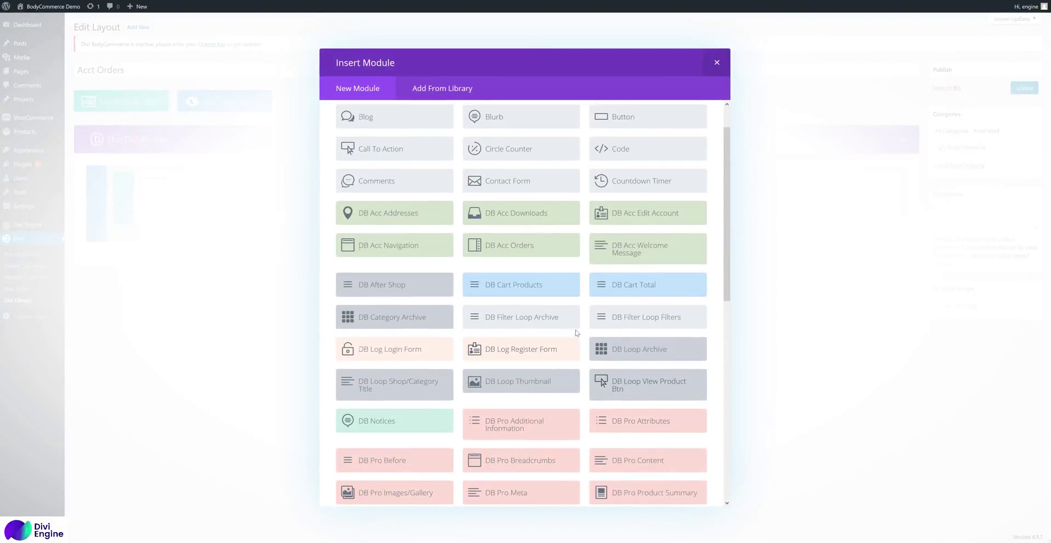
click(512, 249)
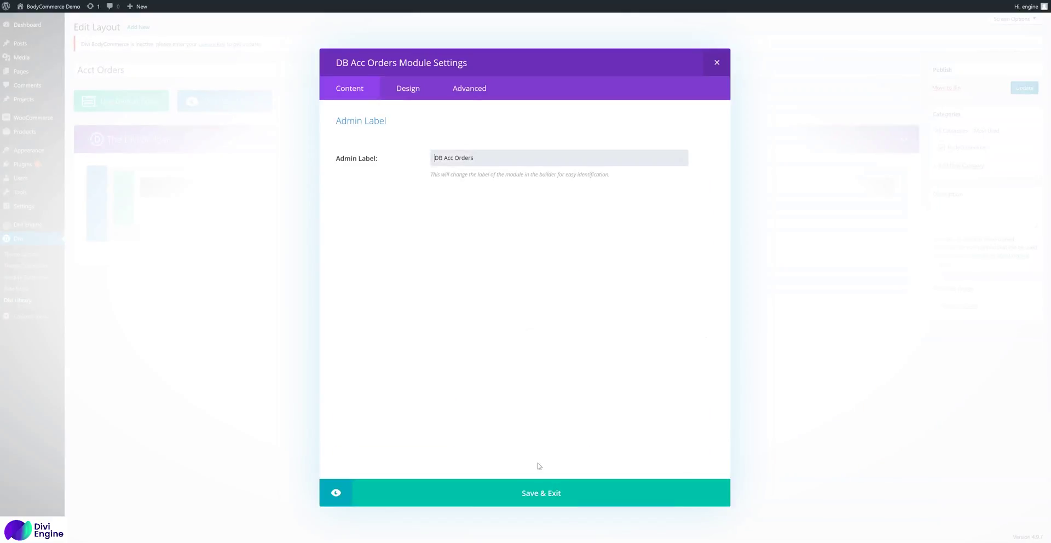
click(566, 504)
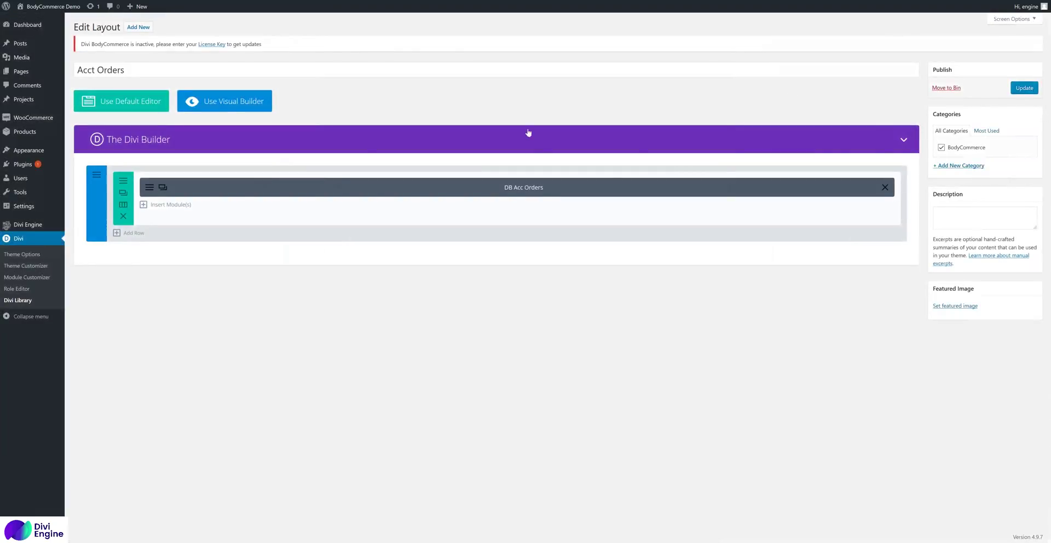
Go through the section's design settings, close them and update the Acct Orders layout
click(96, 175)
click(413, 89)
scroll(441, 307, down, 5)
scroll(444, 347, down, 2)
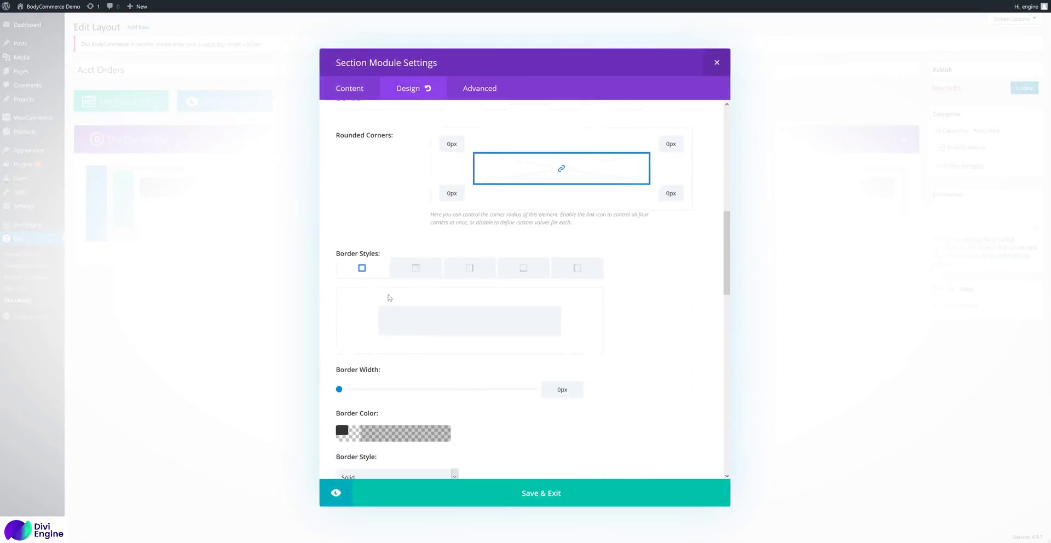
scroll(391, 306, down, 4)
click(528, 418)
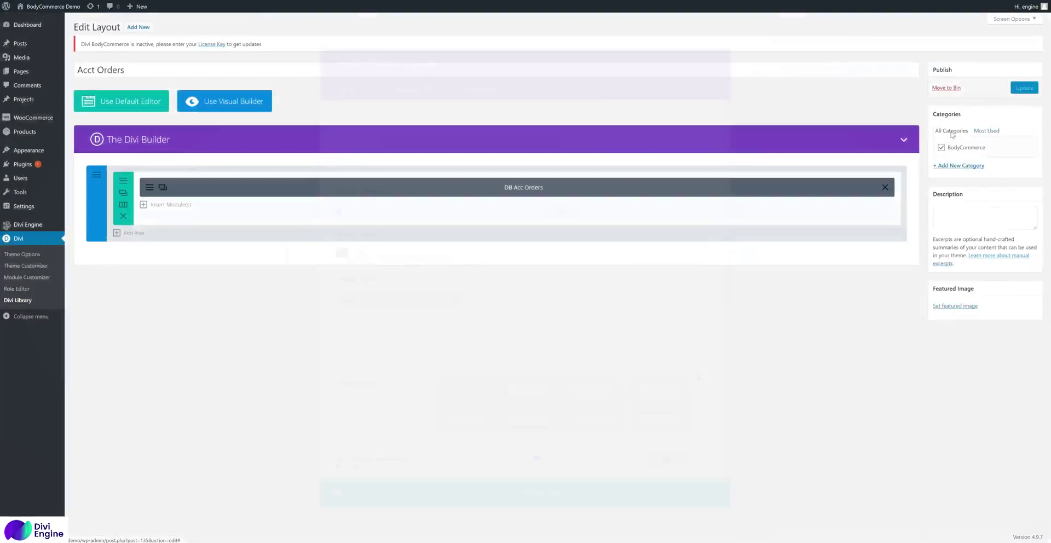
click(1023, 89)
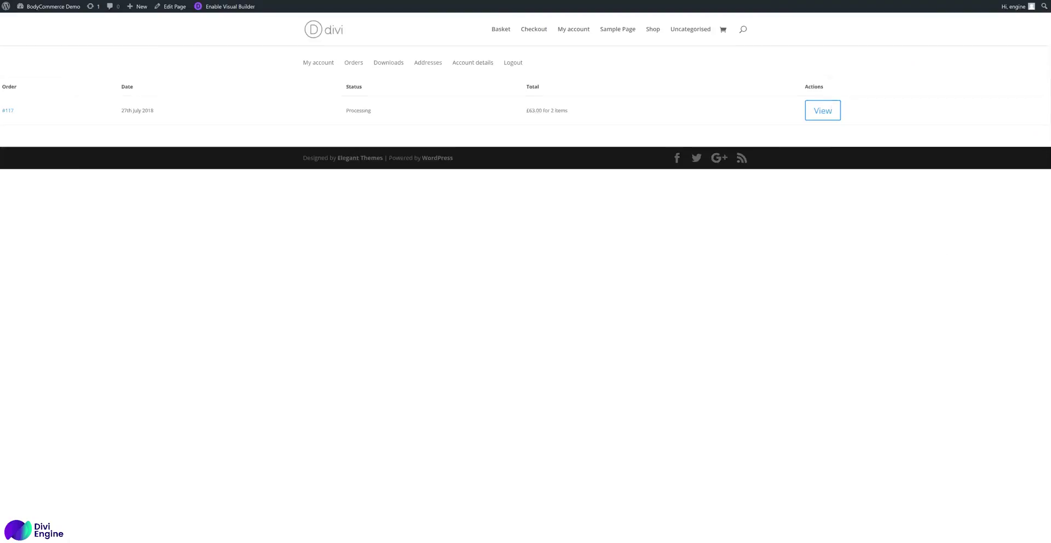
Reload the BodyCommerce account settings, choose Acct Orders as the account orders page layout and save the changes
right_click(192, 44)
click(253, 51)
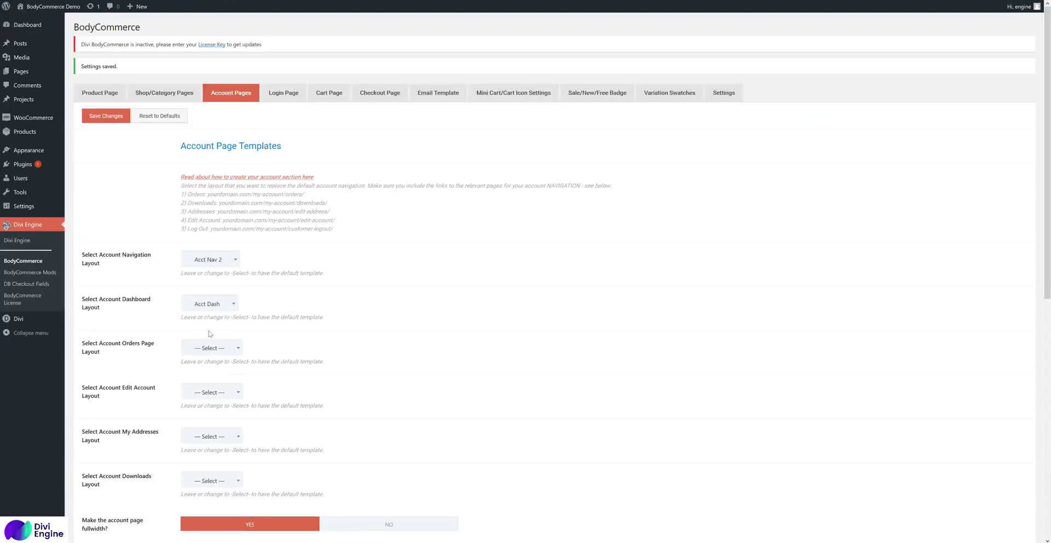
click(230, 349)
right_click(380, 326)
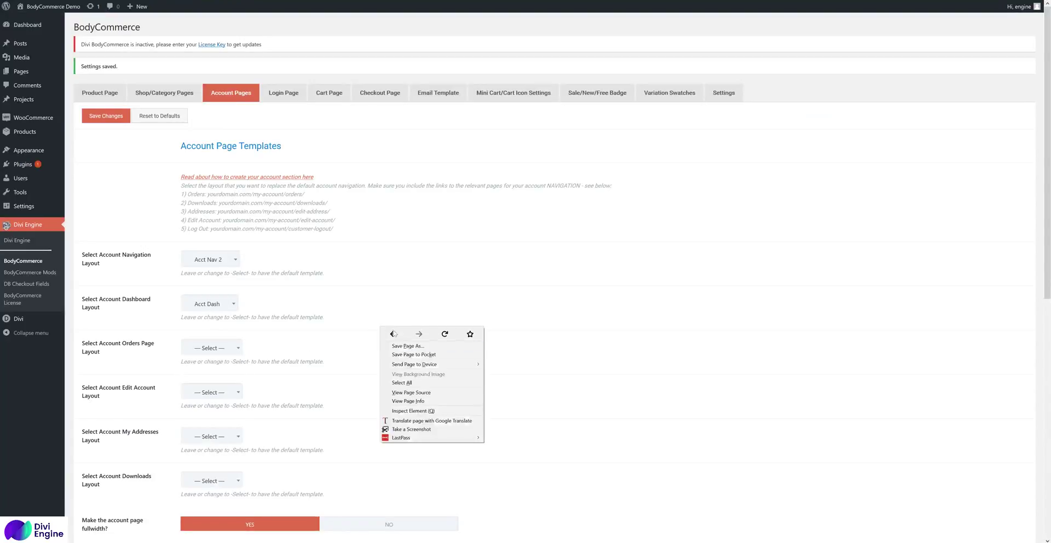
click(448, 333)
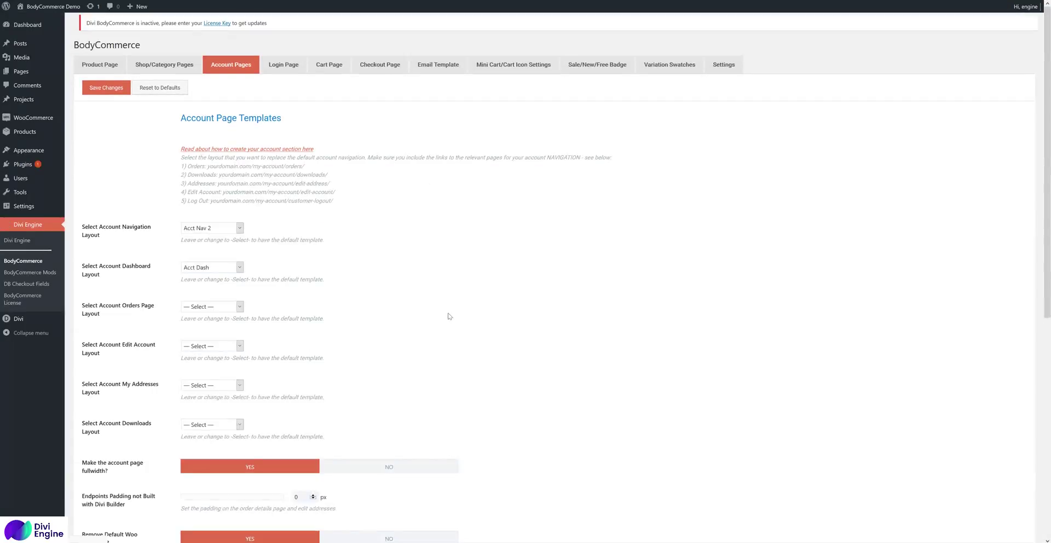
click(228, 327)
click(227, 367)
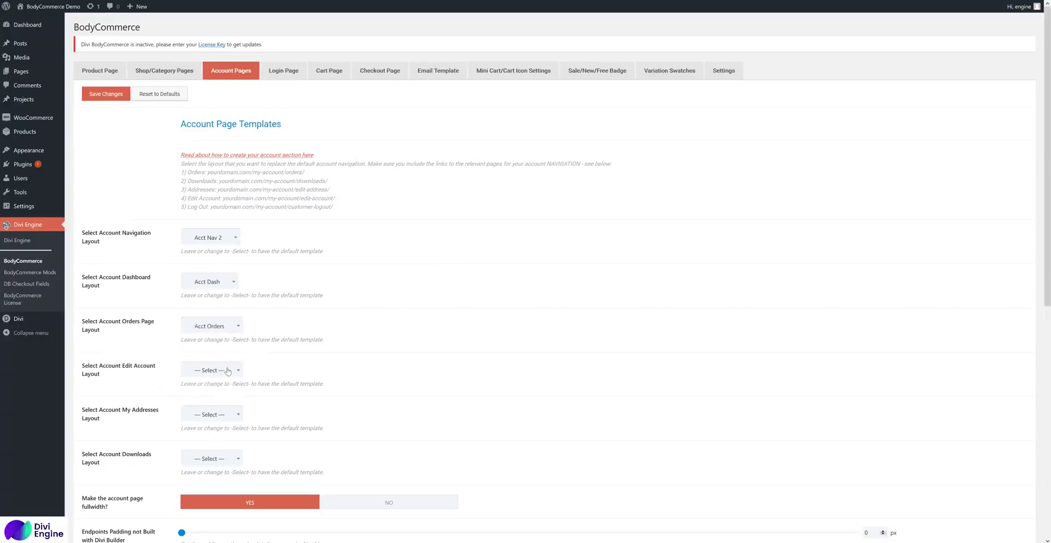
scroll(328, 328, down, 8)
click(106, 497)
Reload the account's Orders page and check how the custom orders layout is displayed
key(ctrl+Tab)
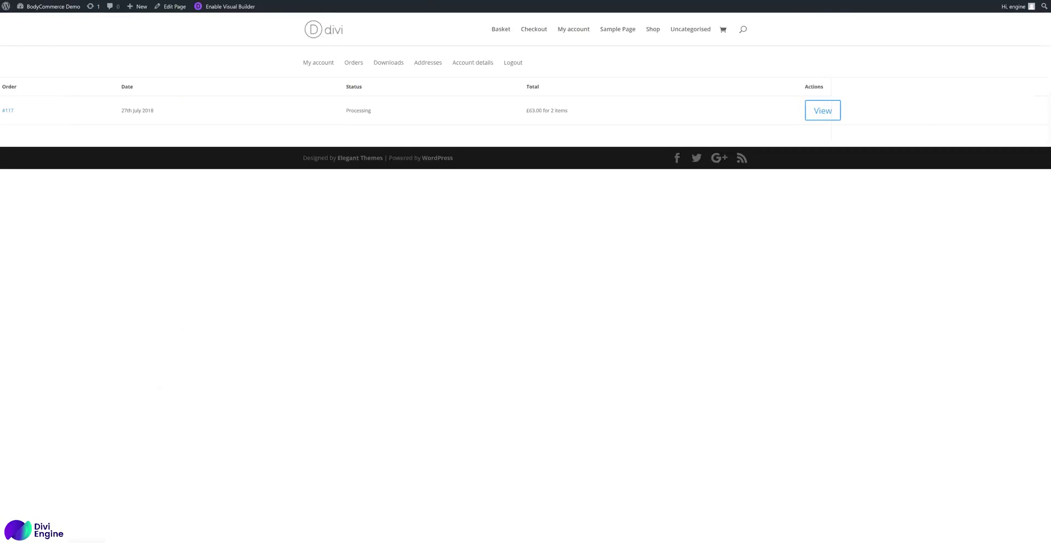
right_click(414, 64)
right_click(453, 43)
click(525, 52)
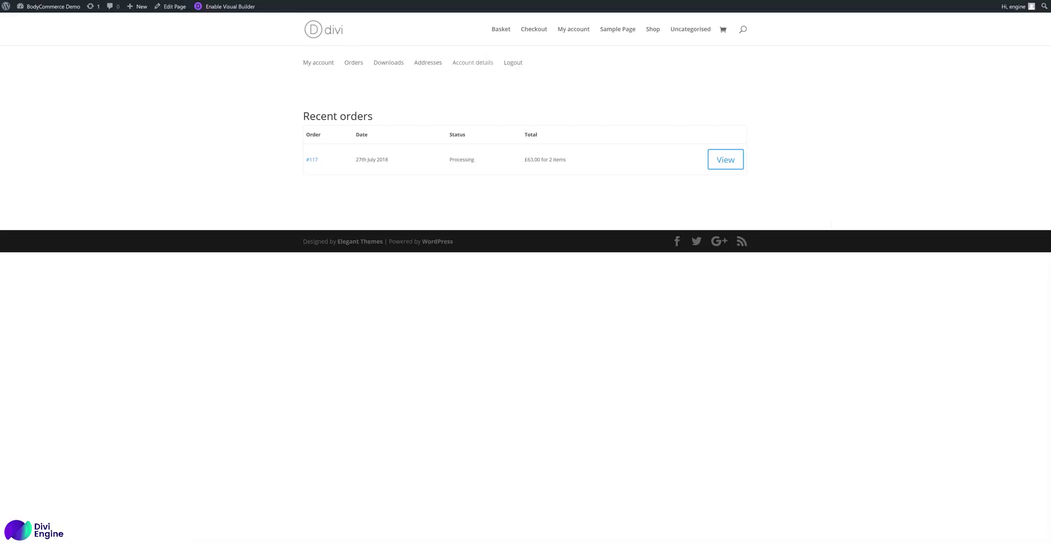
Review the account modules that can be inserted into the Acct Orders layout and close the module list
key(ctrl+Tab)
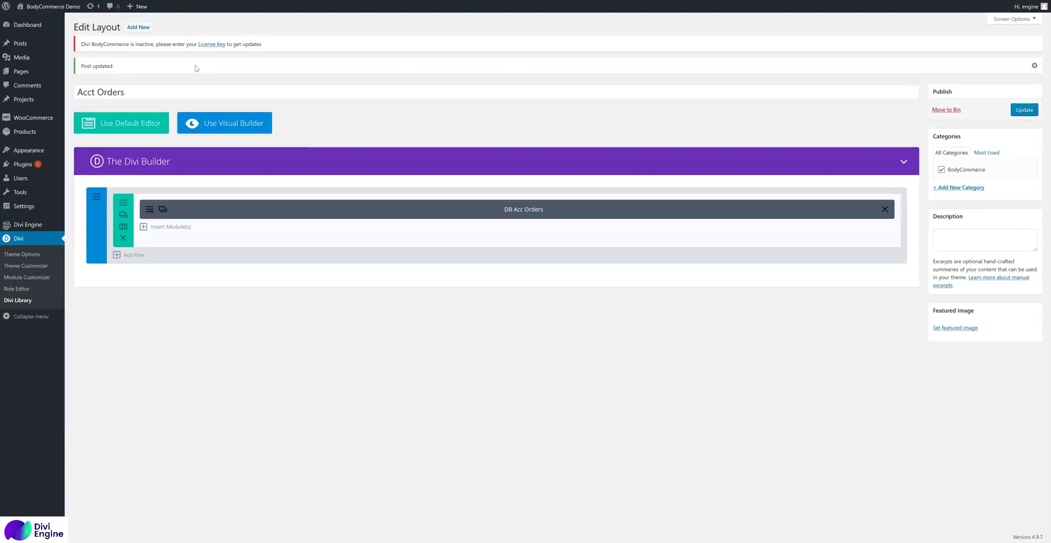
click(159, 227)
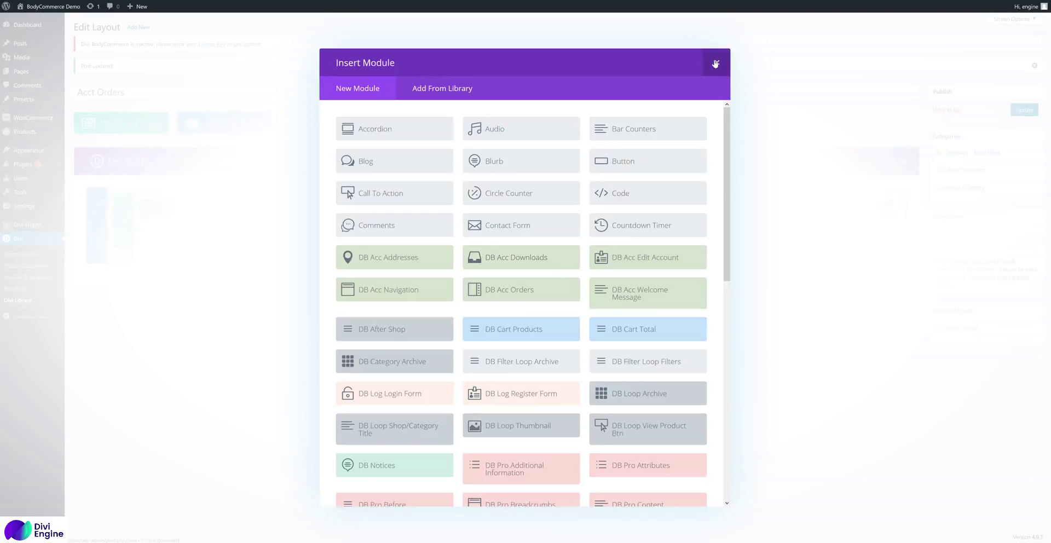
click(717, 62)
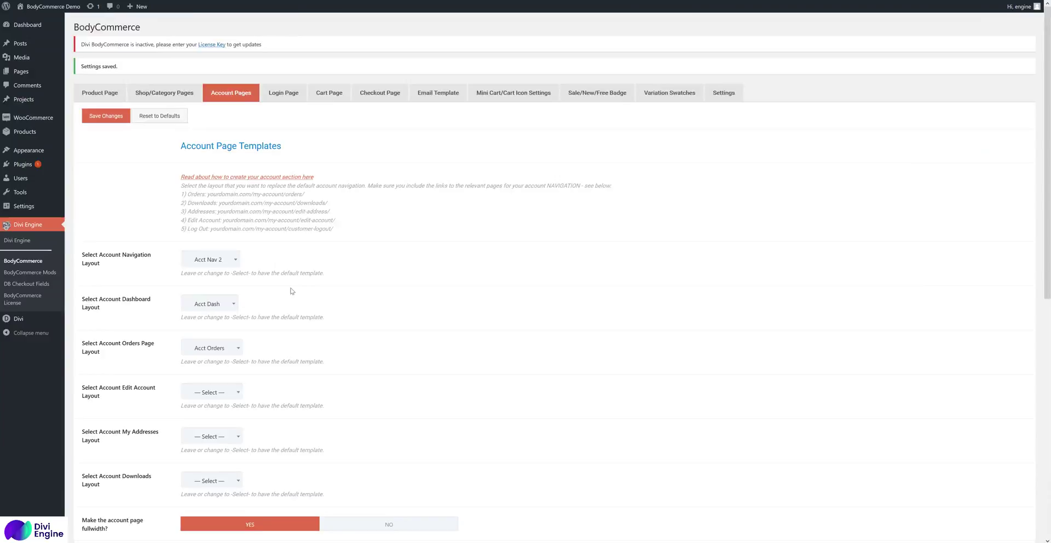
Read the Not Full Width explanation under Other Endpoints in the BodyCommerce account settings
scroll(292, 290, down, 8)
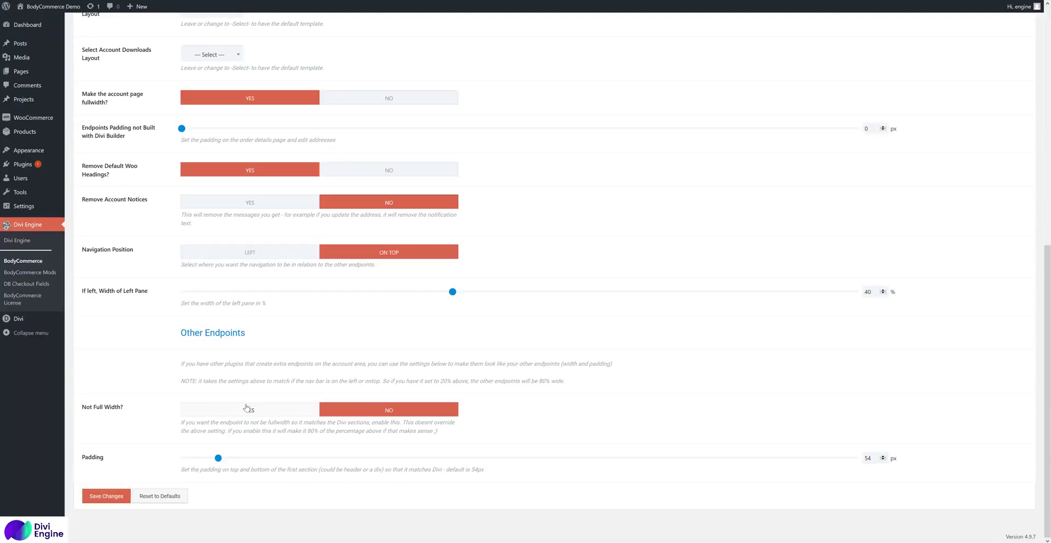
drag(195, 430, 420, 423)
click(240, 422)
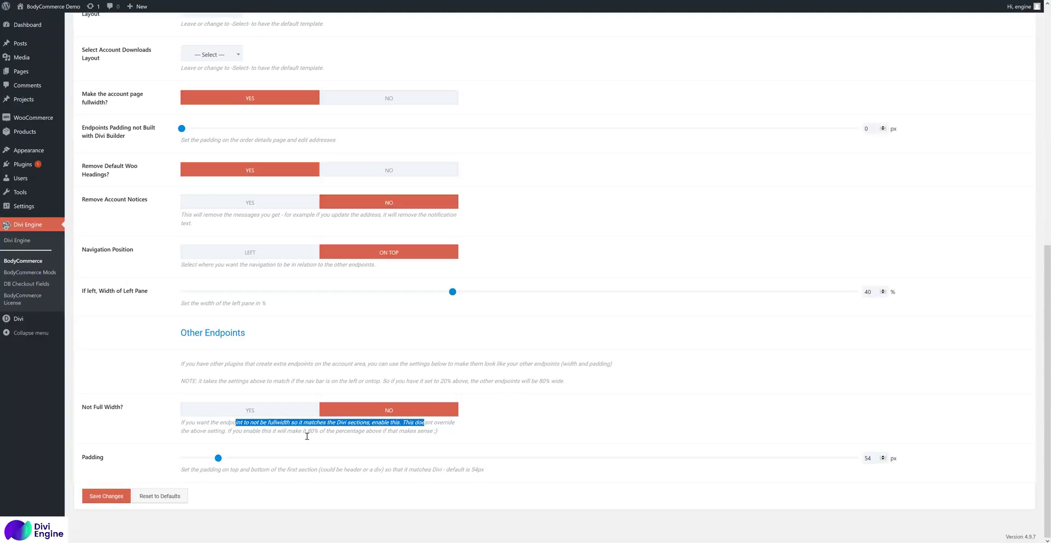
drag(229, 431, 249, 433)
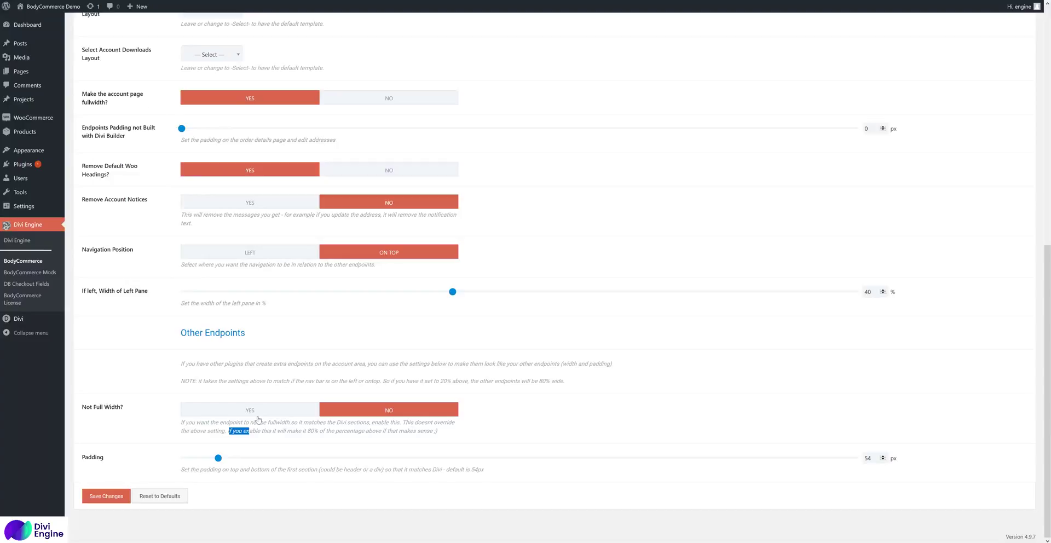
drag(246, 431, 422, 431)
click(913, 282)
Set the account Navigation Position to Left with a left pane width of 20%
click(249, 252)
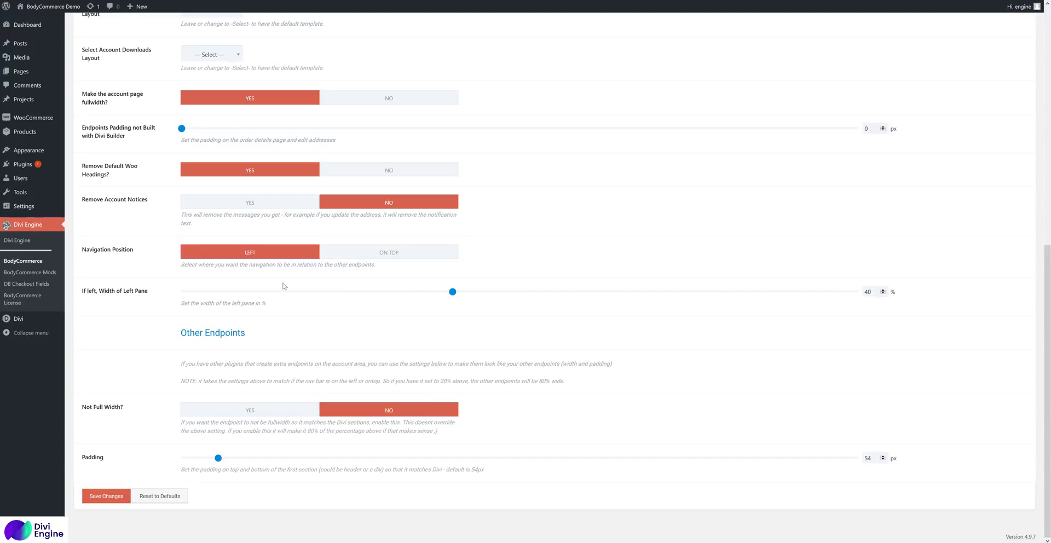
drag(453, 293, 321, 299)
scroll(328, 301, up, 4)
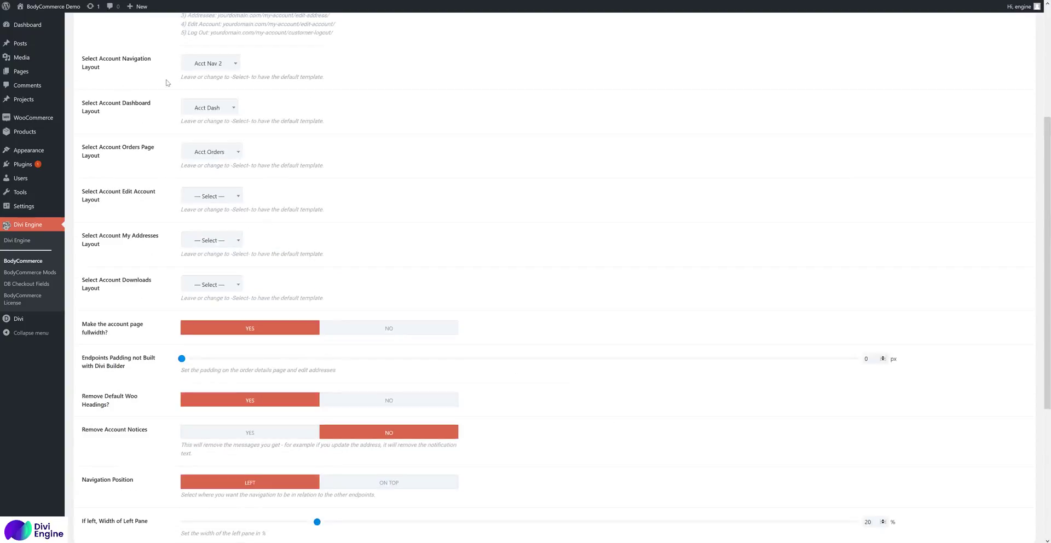
scroll(274, 364, down, 3)
scroll(295, 383, down, 2)
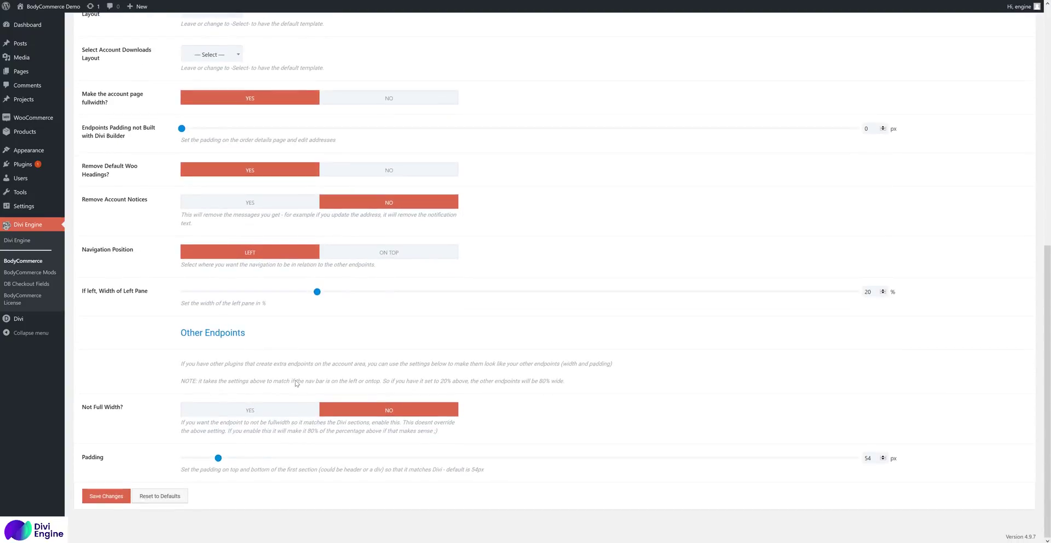
Turn on Not Full Width for the other endpoints and set their padding to 36 px
click(236, 414)
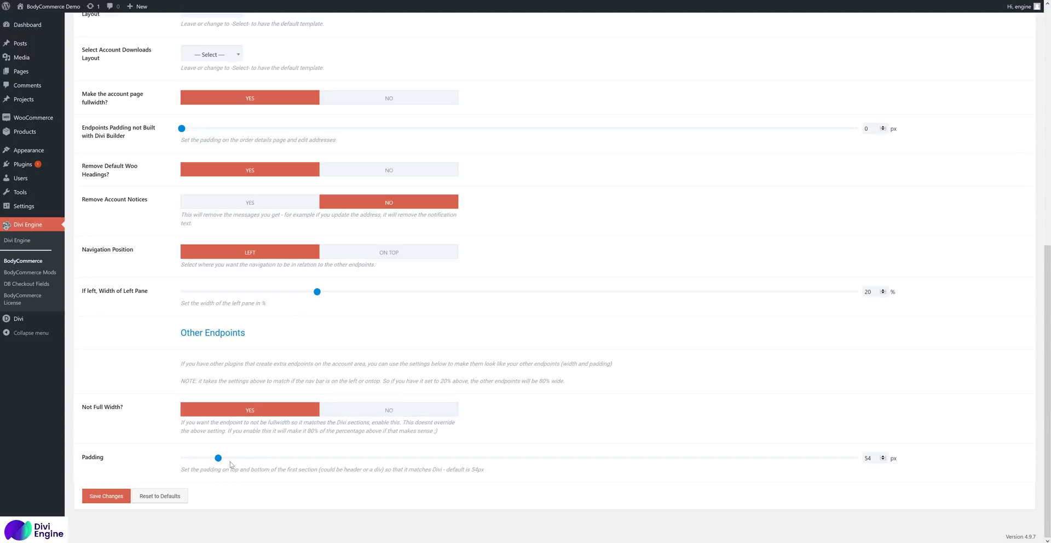
drag(218, 458, 205, 457)
scroll(284, 389, up, 1)
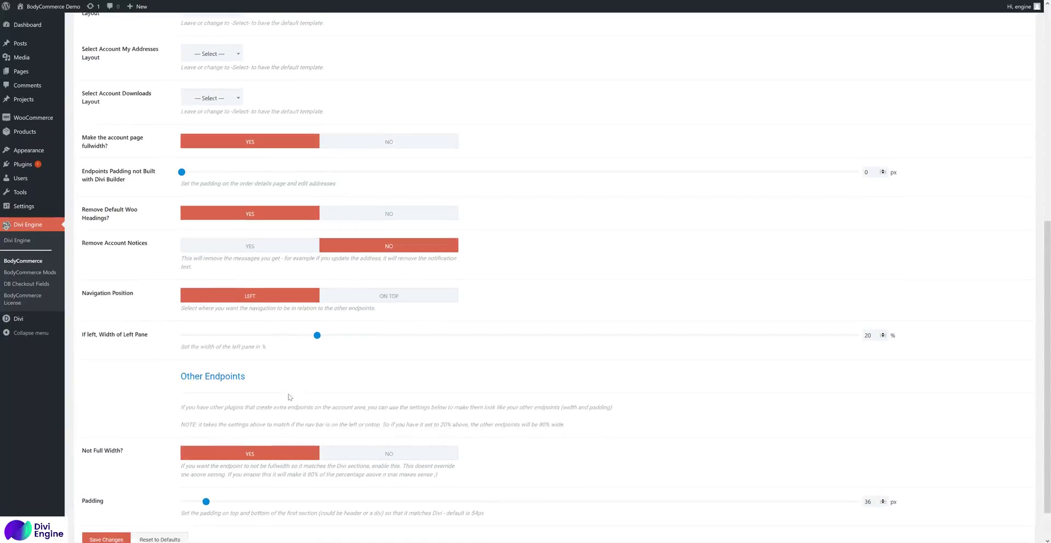
click(284, 459)
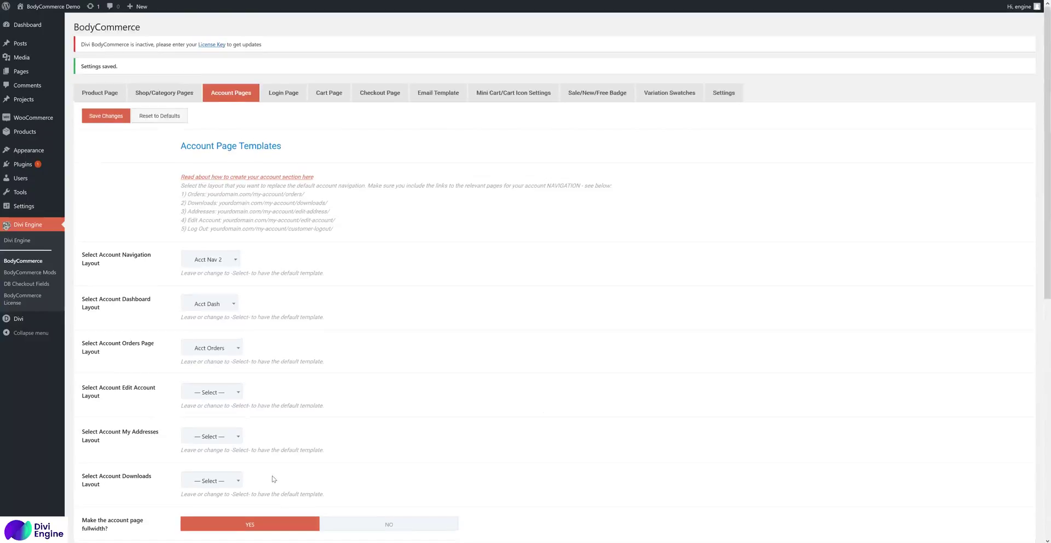